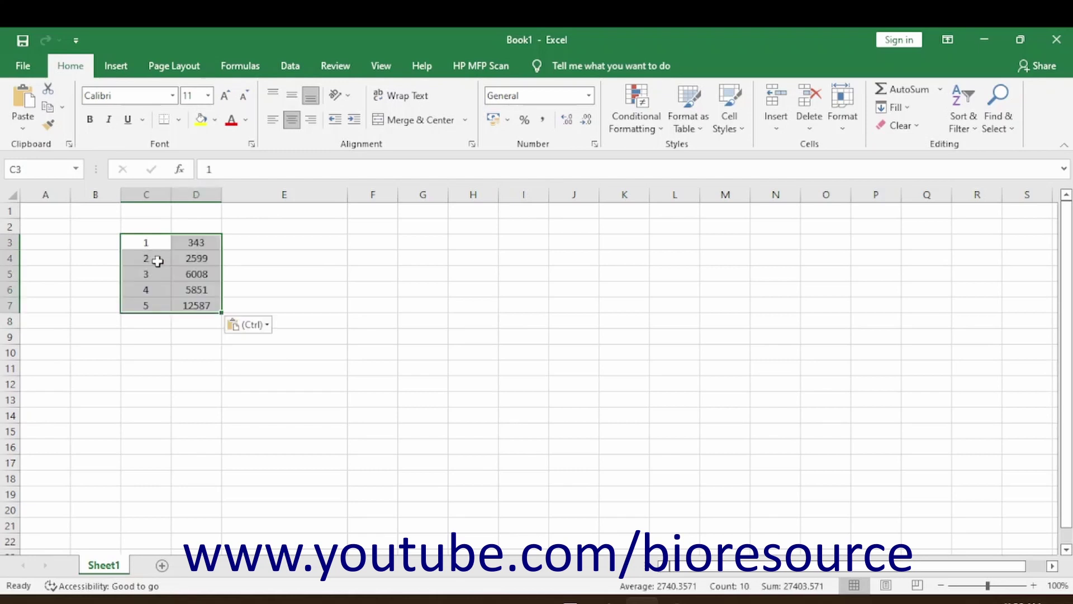
Add the headers "Lane" in C2 and "AUC" in D2 above the pasted data
click(148, 228)
text(Lane)
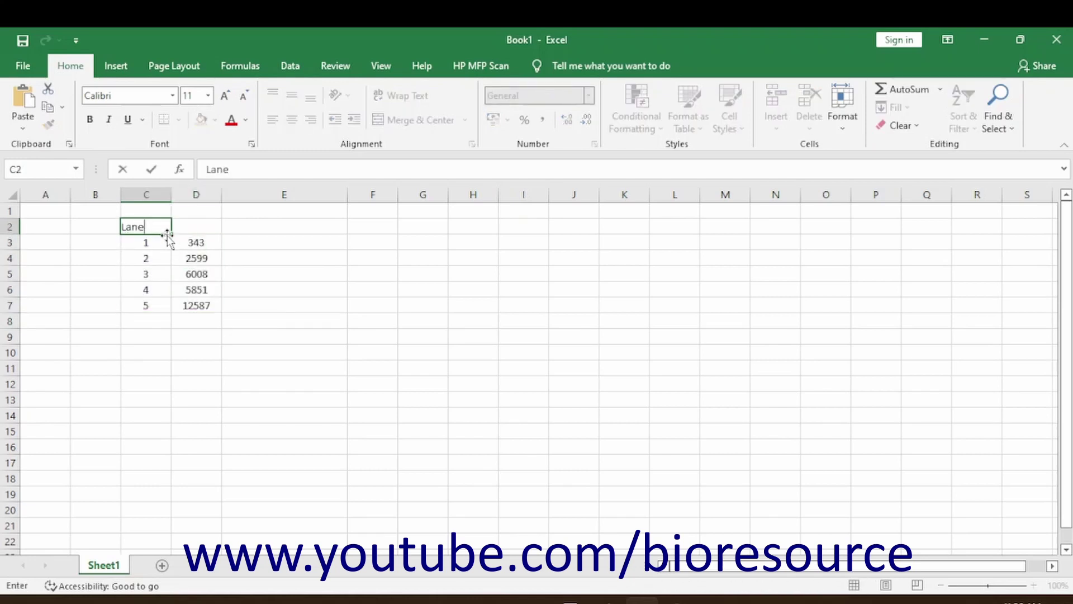
key(Tab)
text(AU)
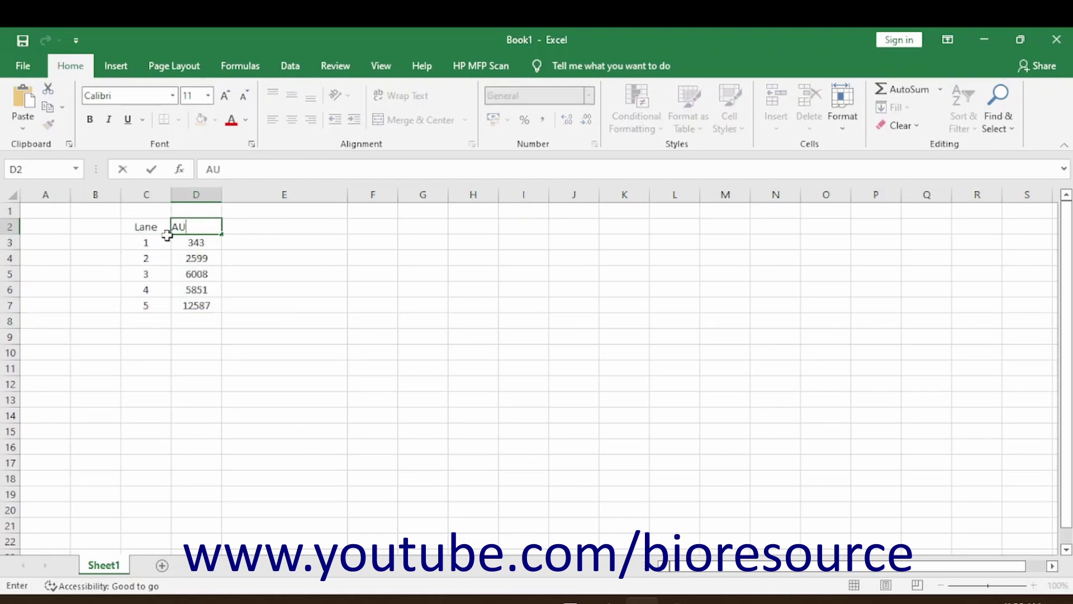
text(C)
click(279, 256)
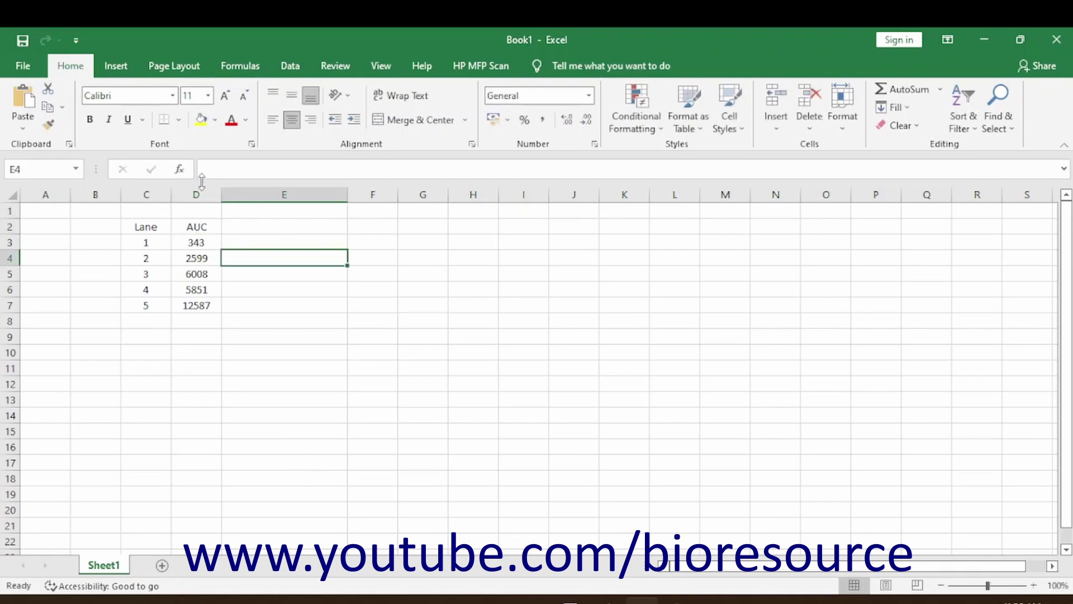
Insert a blank column before the AUC column and label lane 1 "Control" and lane 2 "Sample 1" in it
right_click(197, 194)
click(235, 330)
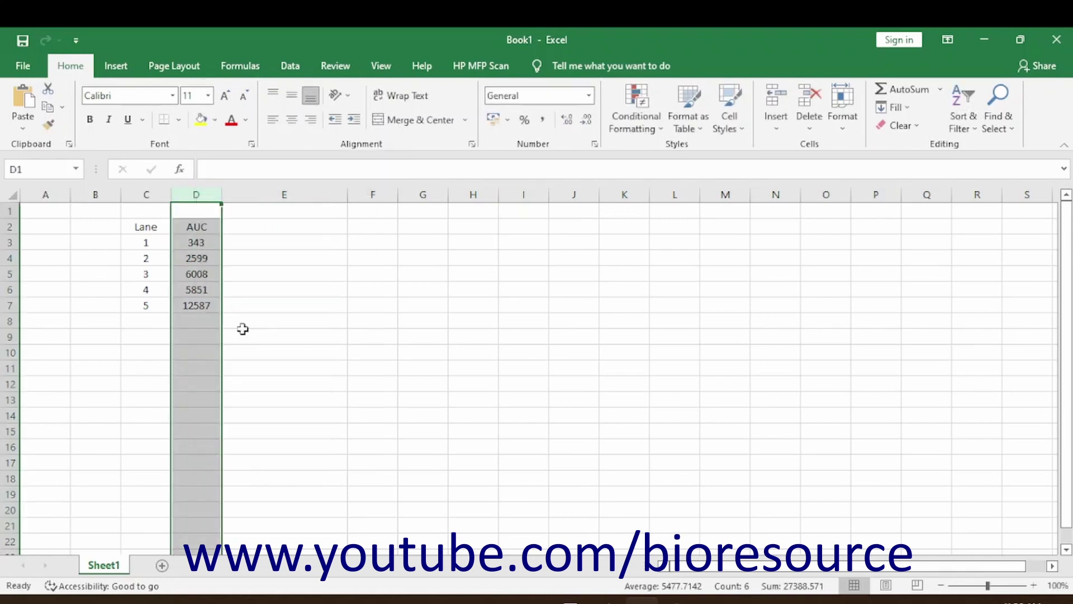
click(197, 236)
text(Co)
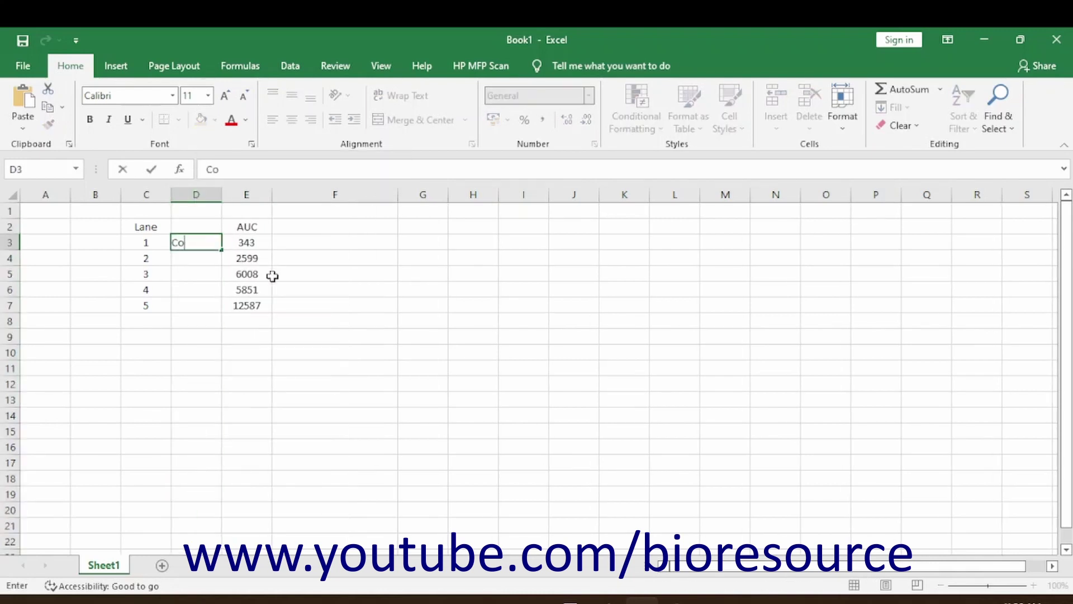
text(ntrol)
key(Return)
text(S)
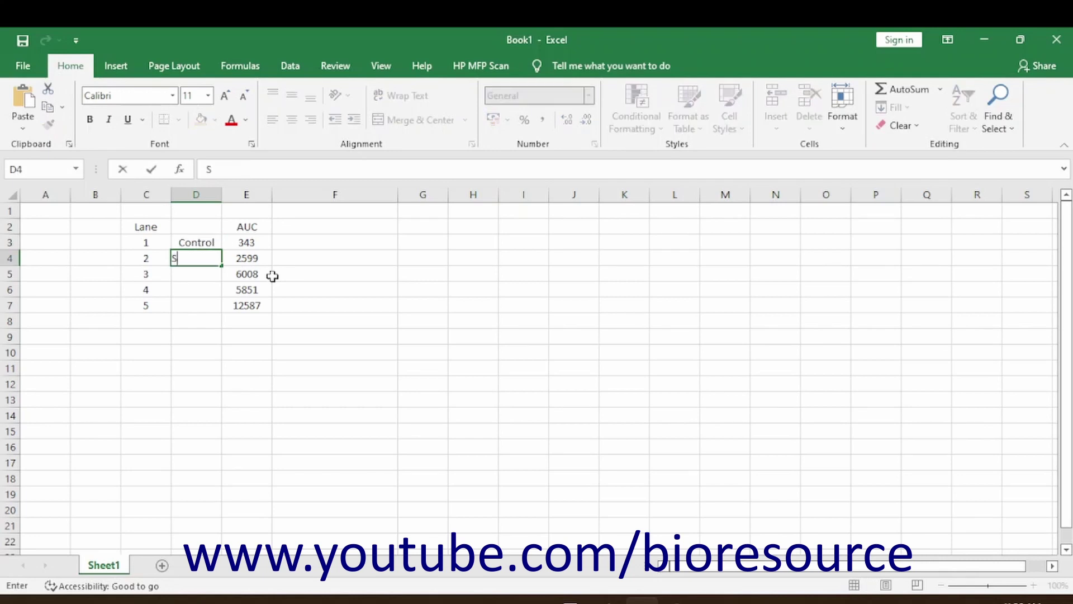
text(Ample 1)
key(Return)
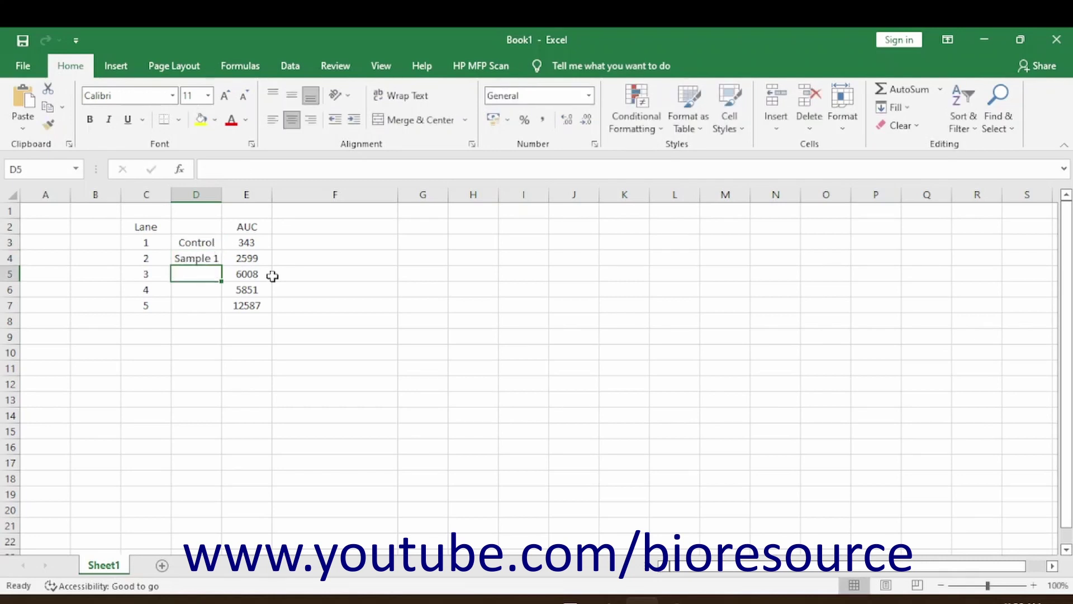
Label lanes 3, 4 and 5 as "Sample 2", "Sample 3" and "Sample 4" in D5:D7
text(SAmple 2)
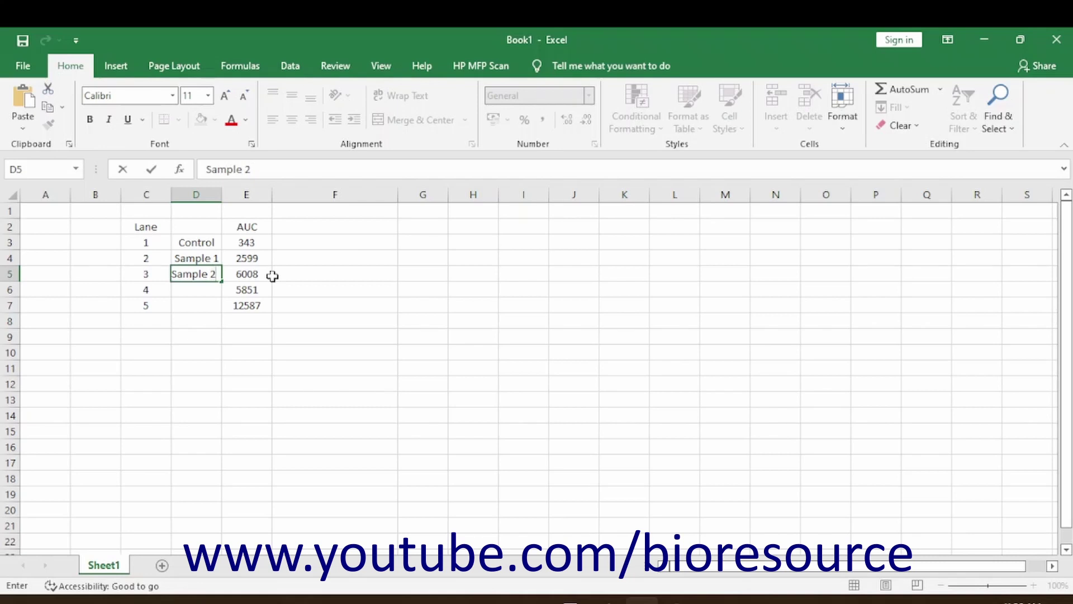
key(Return)
text(Sample)
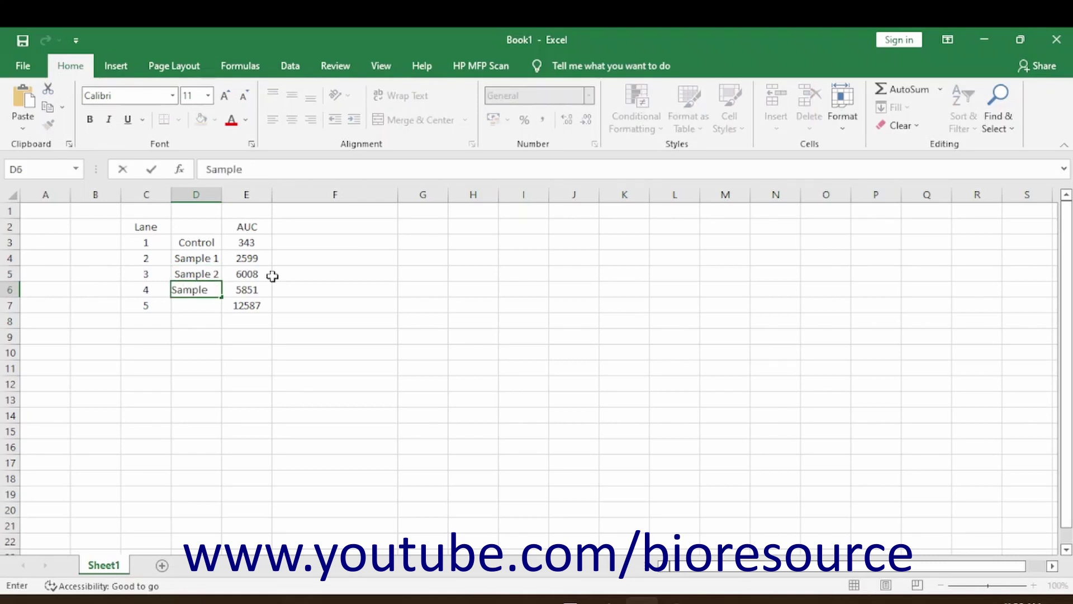
text( 3)
key(Return)
text(SA)
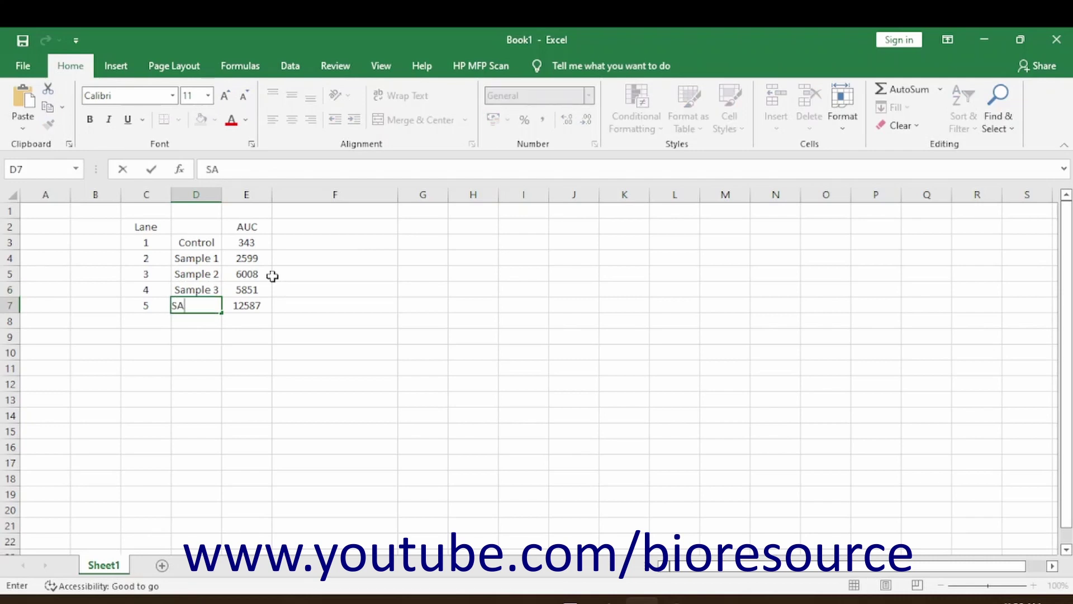
text(mple 4)
key(Return)
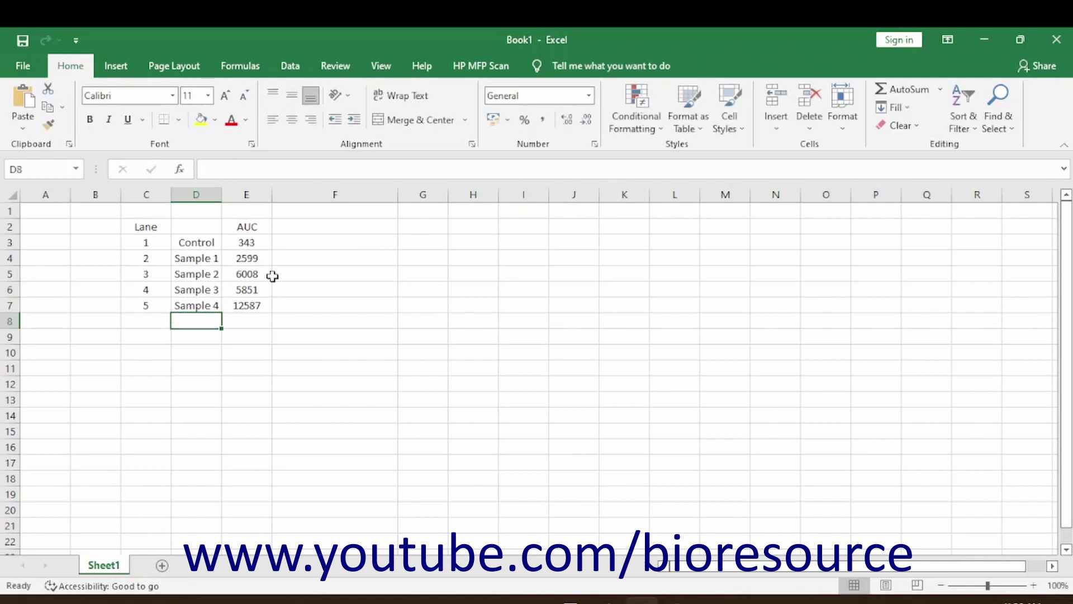
Enter the header "Samples" in D2 above the sample labels
click(330, 228)
click(192, 226)
text(Samp)
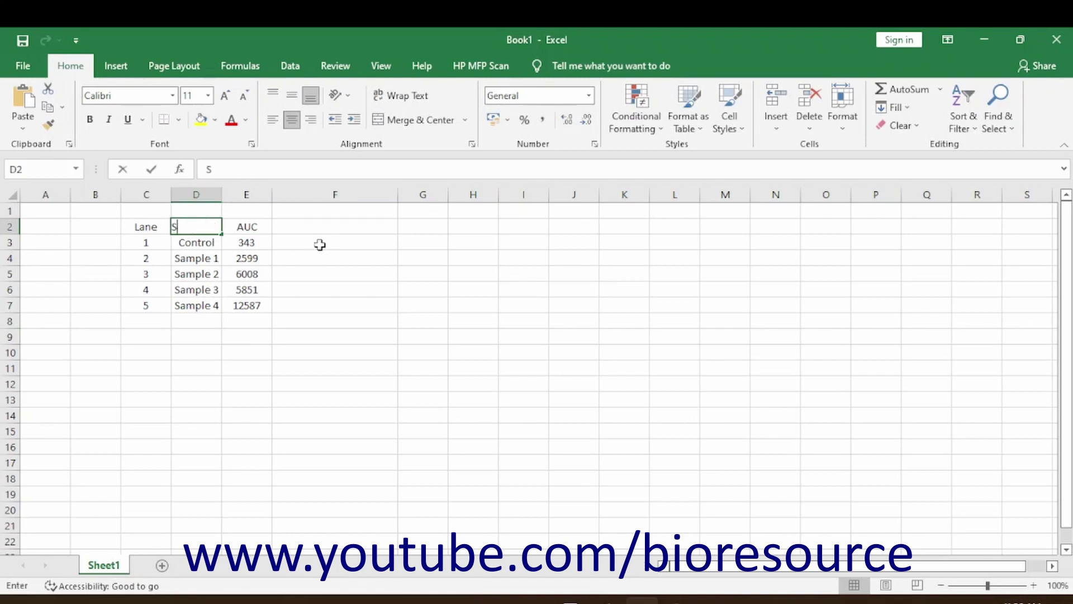
key(Tab)
key(Tab)
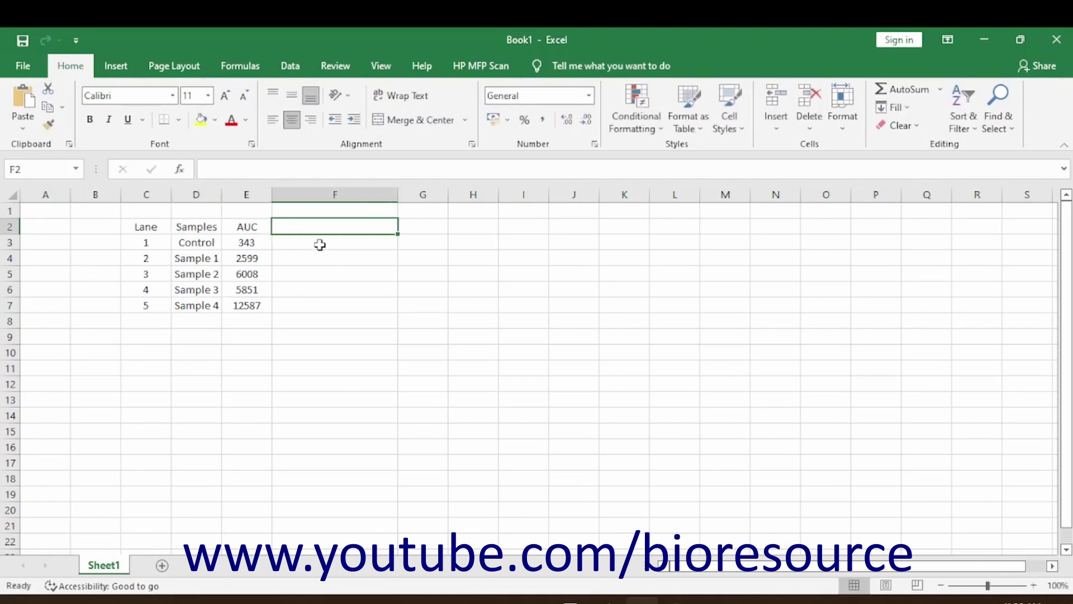
Title column F "Concentration in Units" in F2 and enter 10 as the control's concentration in F3
text(Conc)
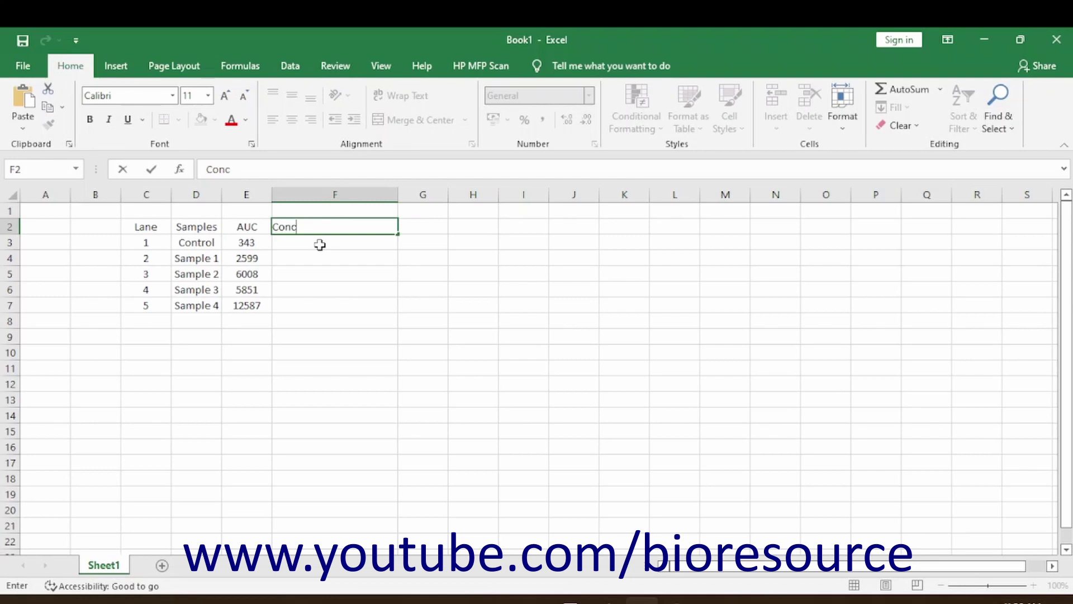
key(Return)
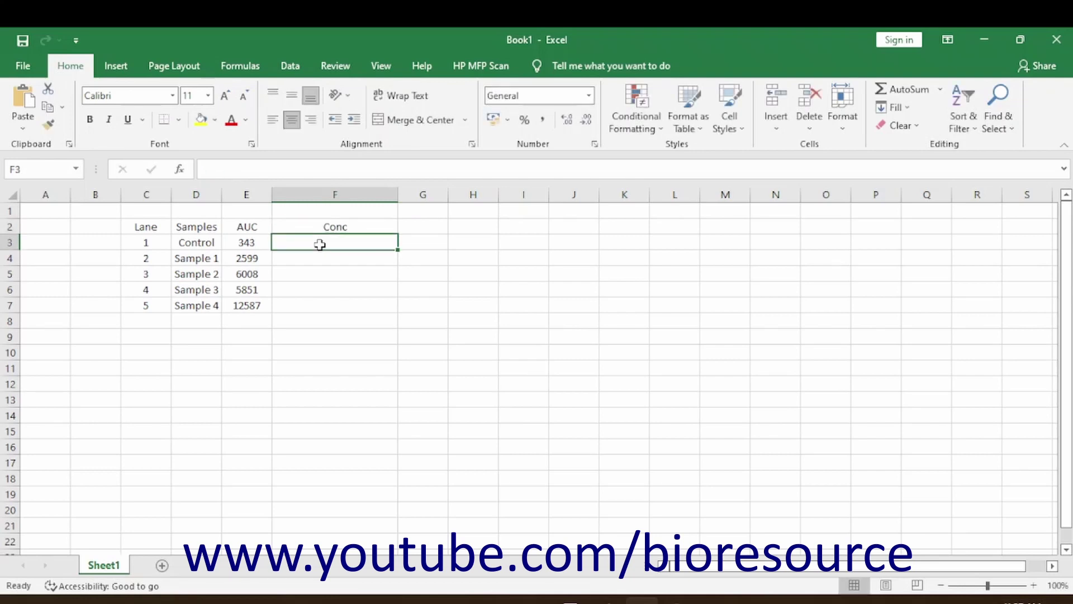
text(10)
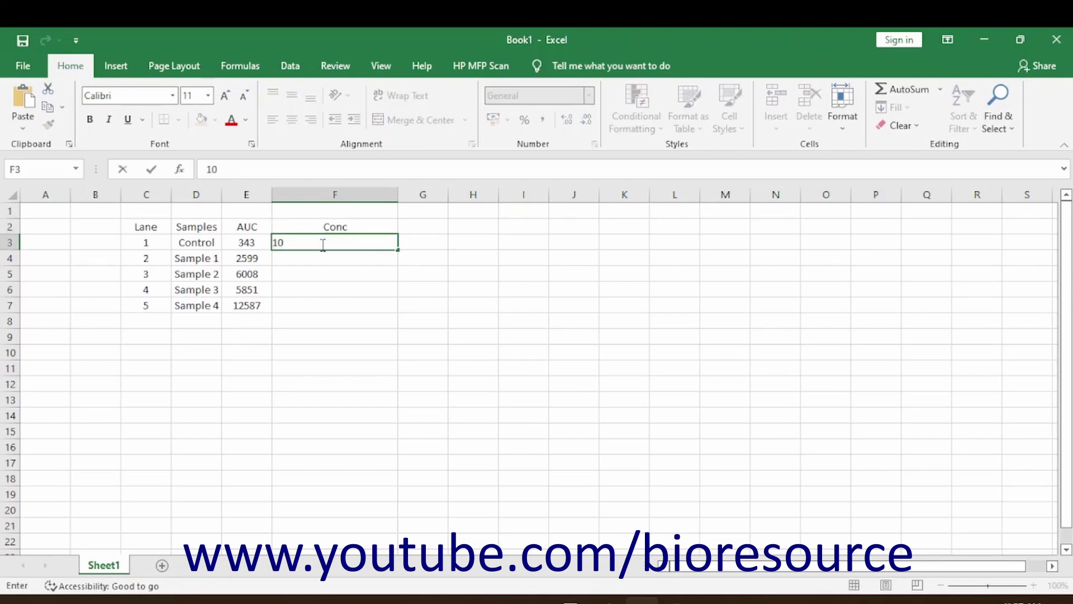
double_click(356, 226)
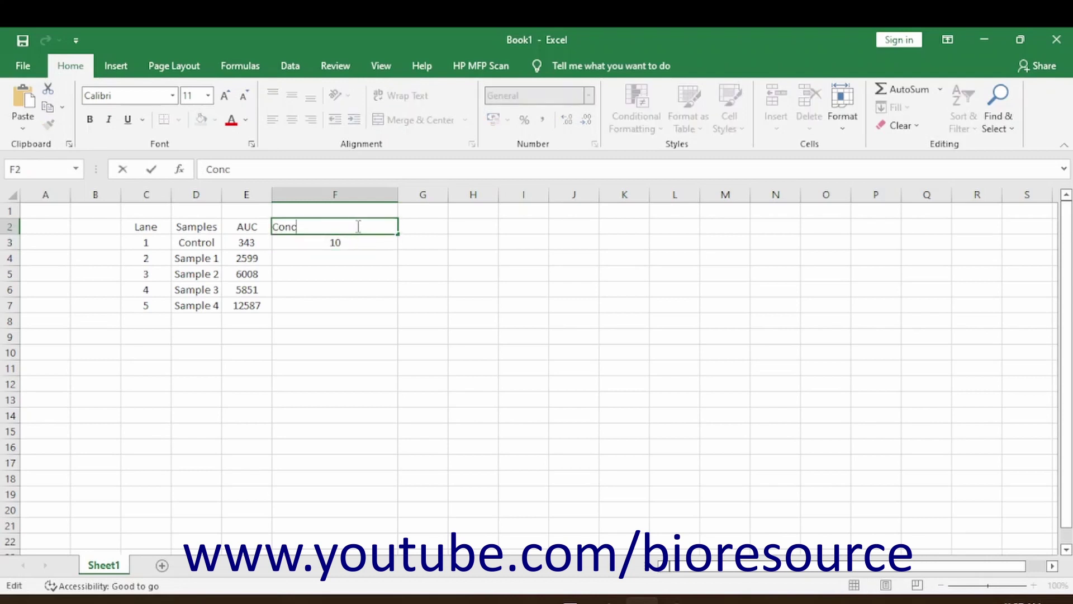
text(entration in Un)
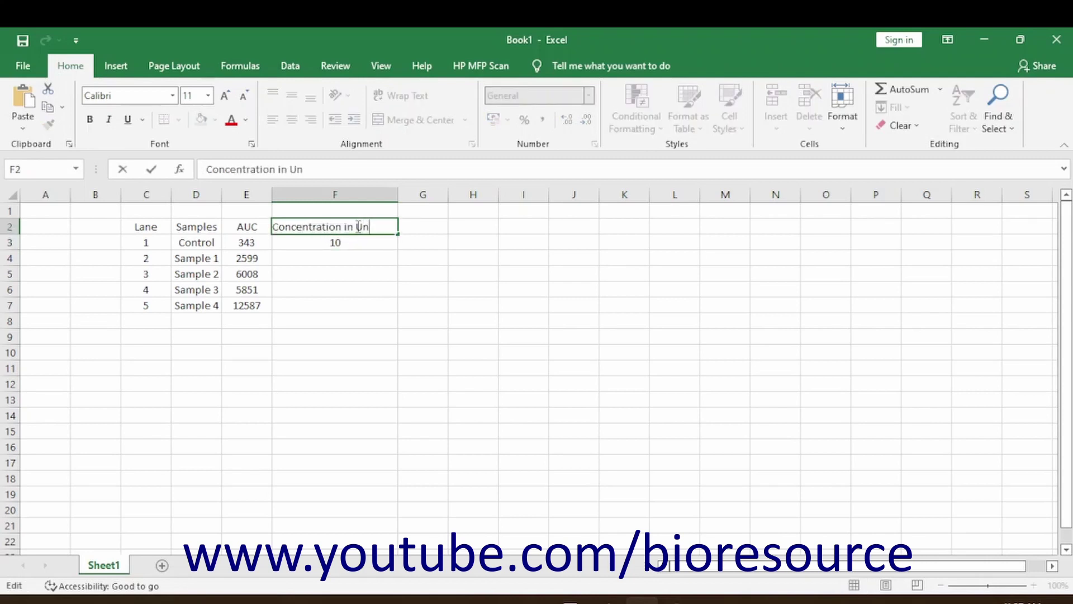
text(its)
key(Return)
key(Return)
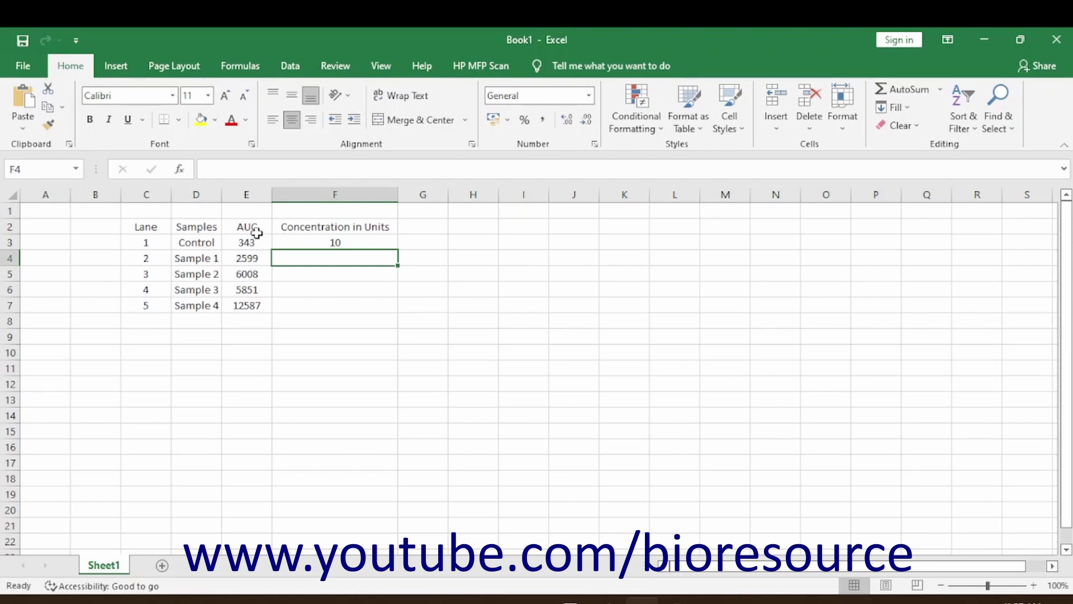
Calculate Sample 1's concentration in F4 with the formula =E4*F3/E3
click(333, 240)
click(335, 259)
text(=)
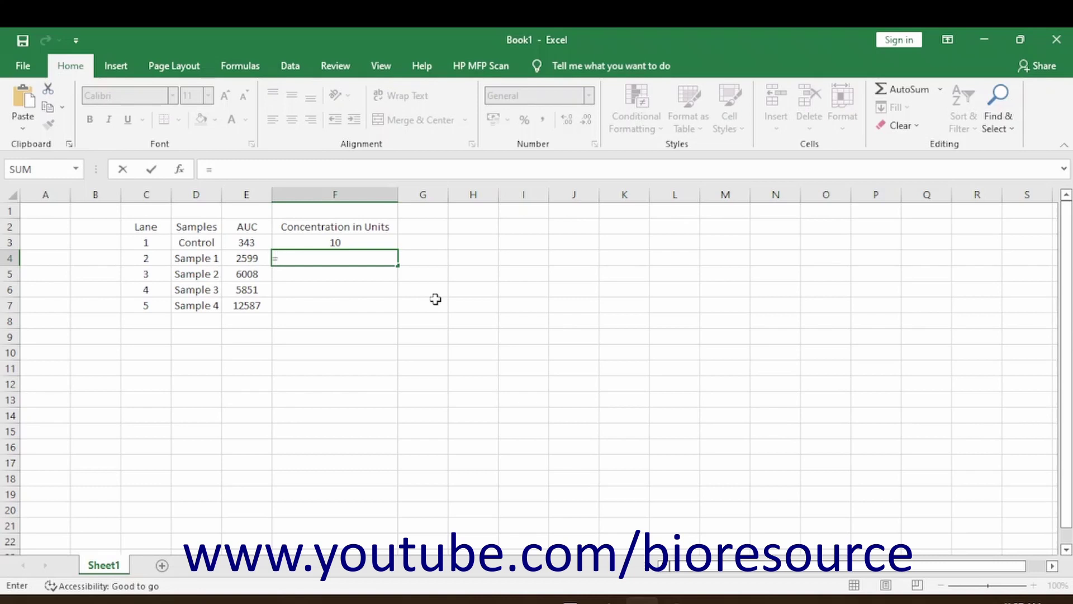
click(257, 255)
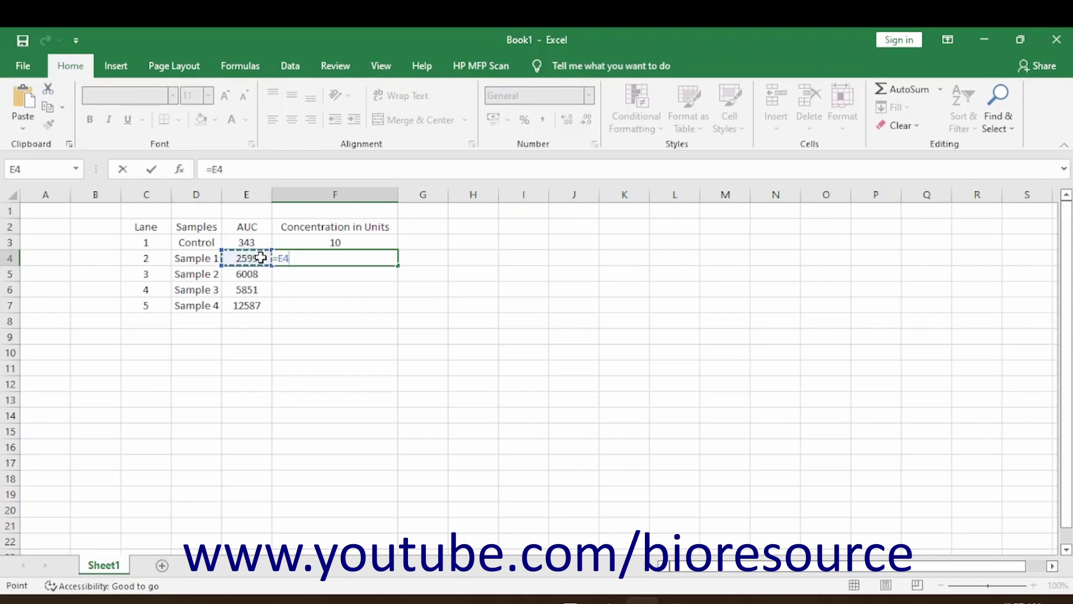
text(*)
click(316, 242)
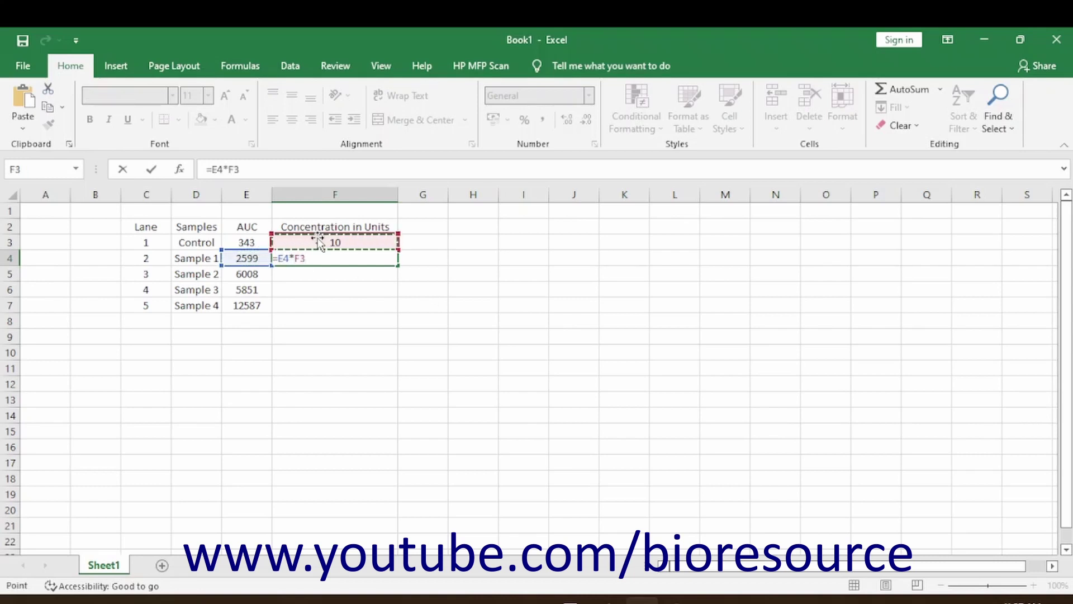
text(/)
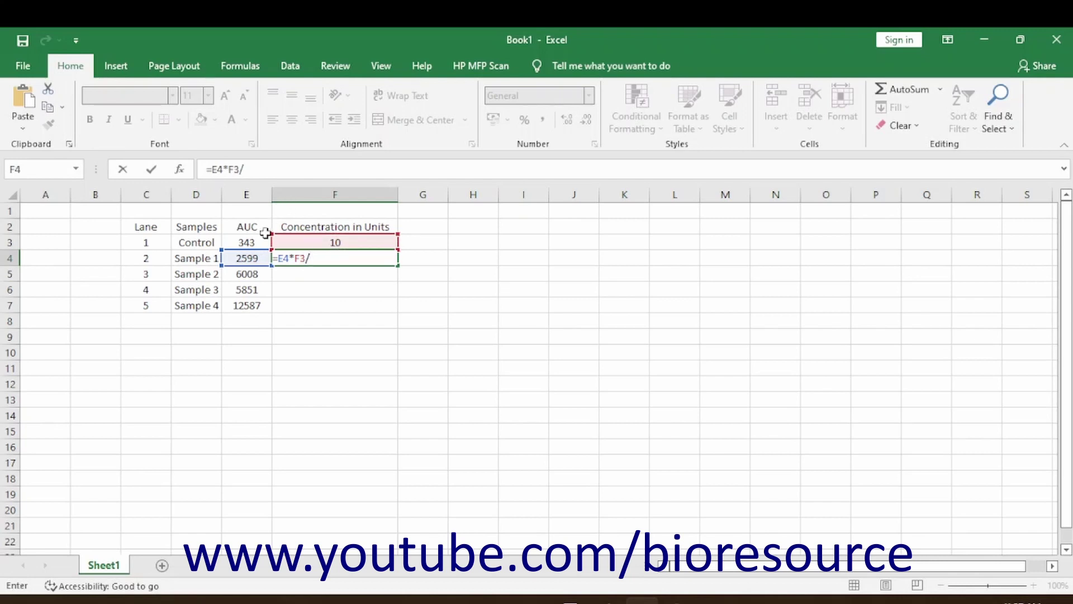
click(252, 242)
key(Return)
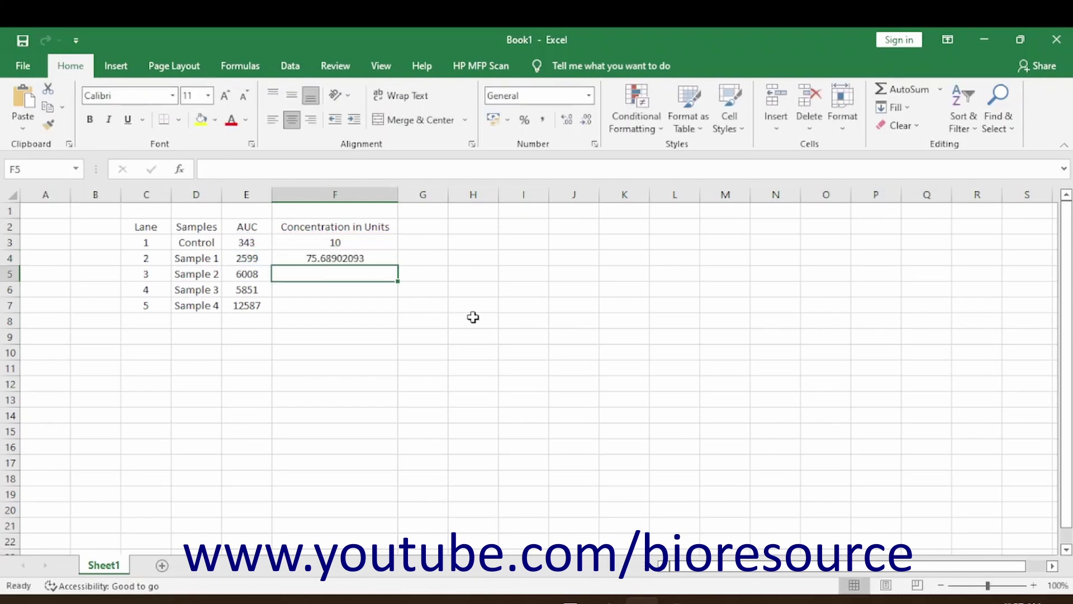
Calculate Sample 2's concentration in F5 with the formula =E5*F3/E3
text(=)
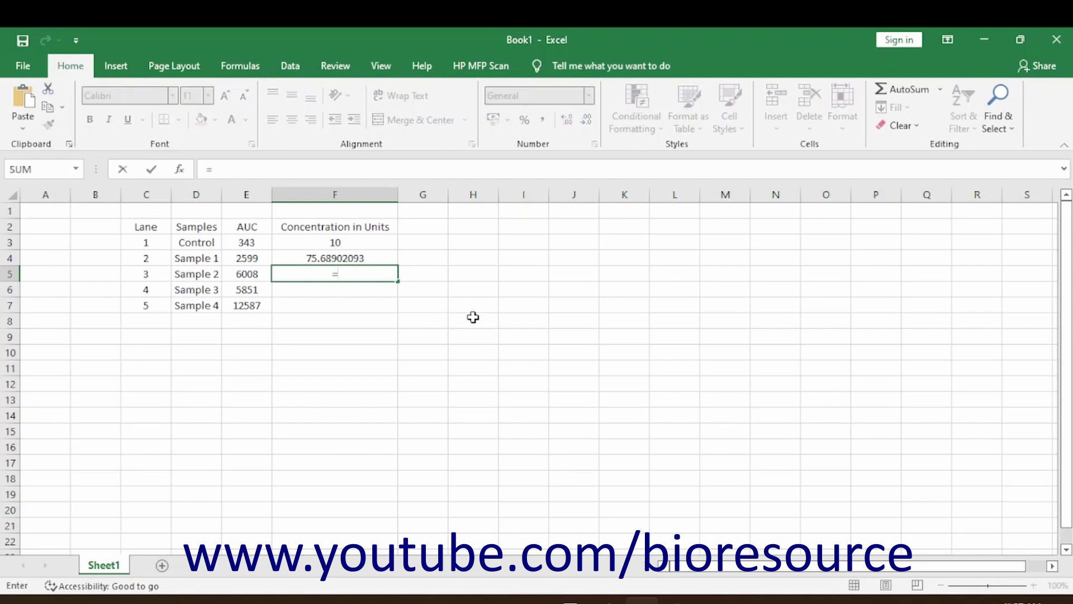
click(260, 273)
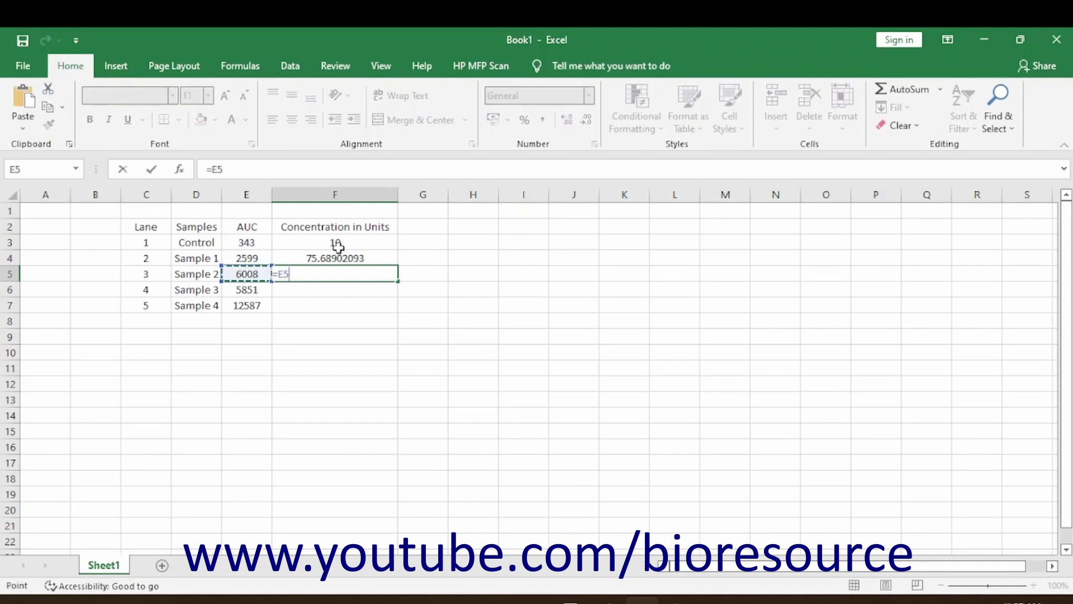
text(*)
click(340, 245)
text(/)
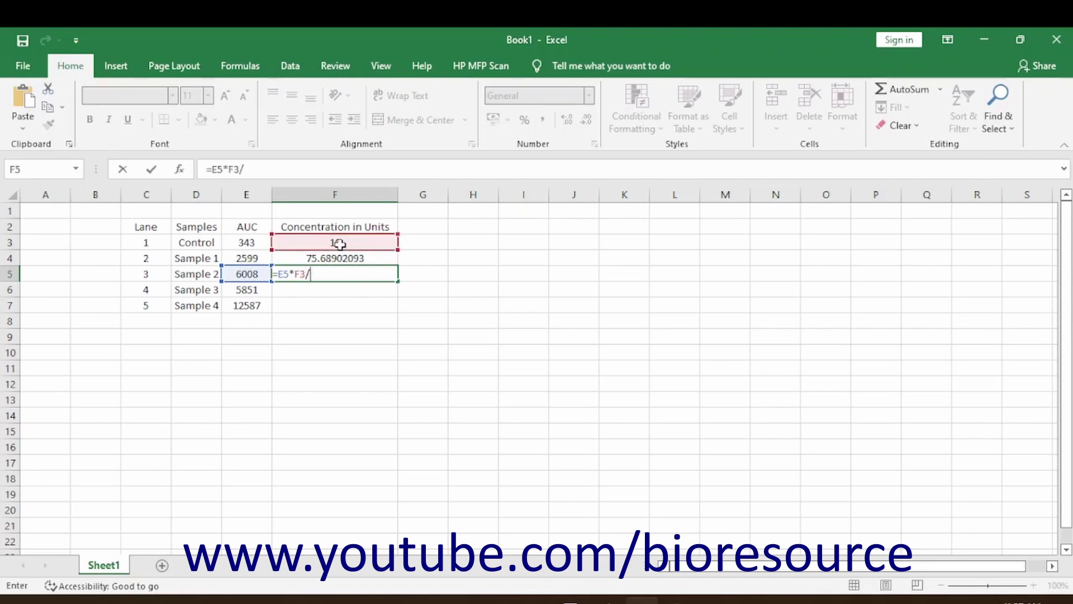
click(262, 244)
key(Return)
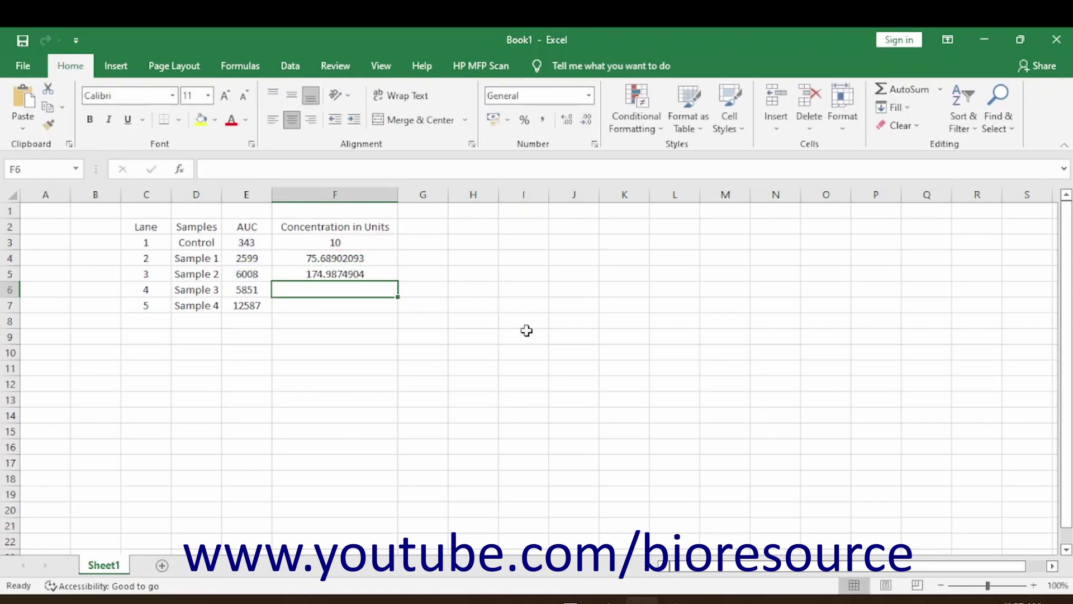
Calculate Sample 3's concentration in F6 with the formula =E6*F3/E3
text(=)
click(252, 288)
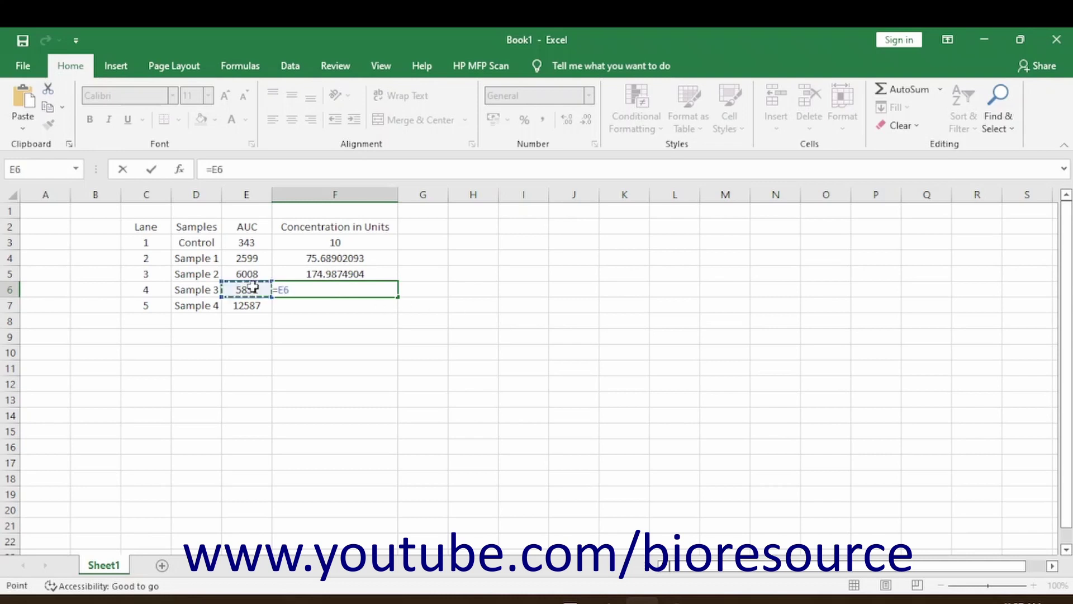
text(*)
click(351, 241)
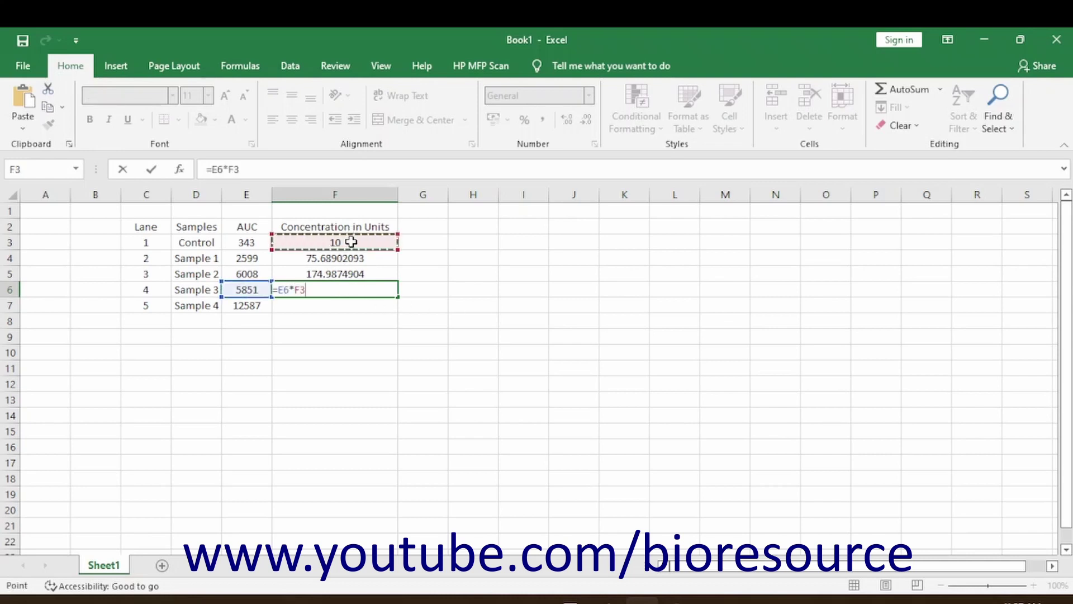
text(/)
click(248, 243)
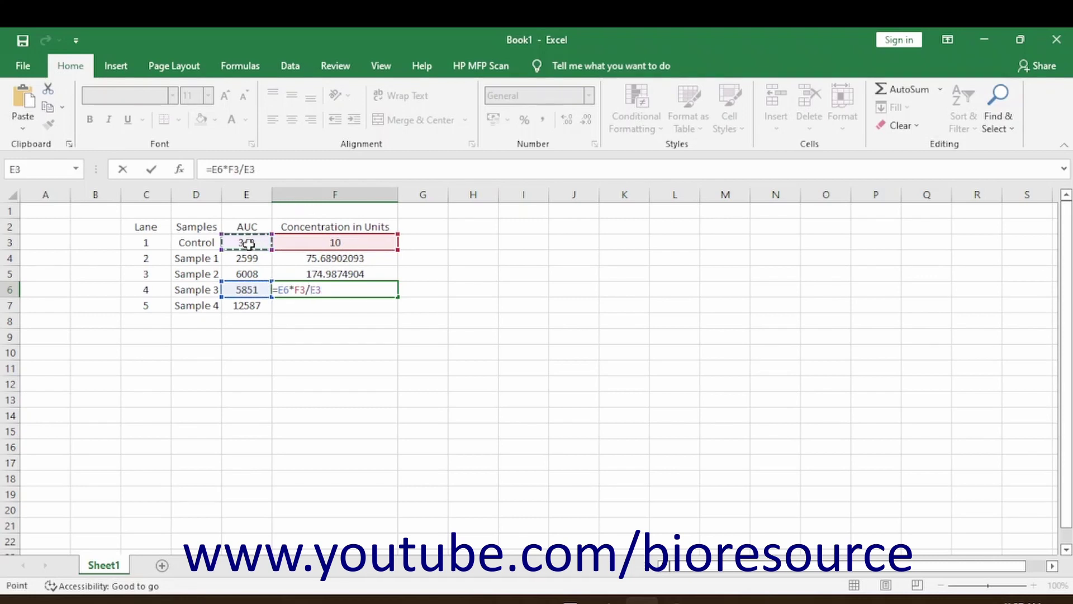
key(Return)
Calculate Sample 4's concentration in F7 with the formula =E7*F3/E3
text(=)
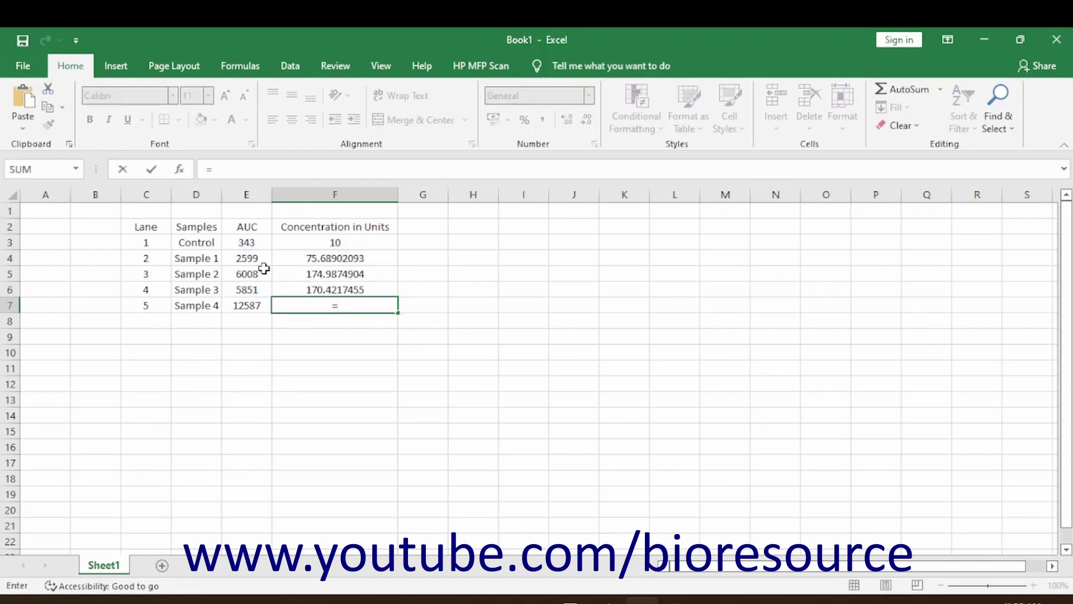
click(244, 302)
text(*)
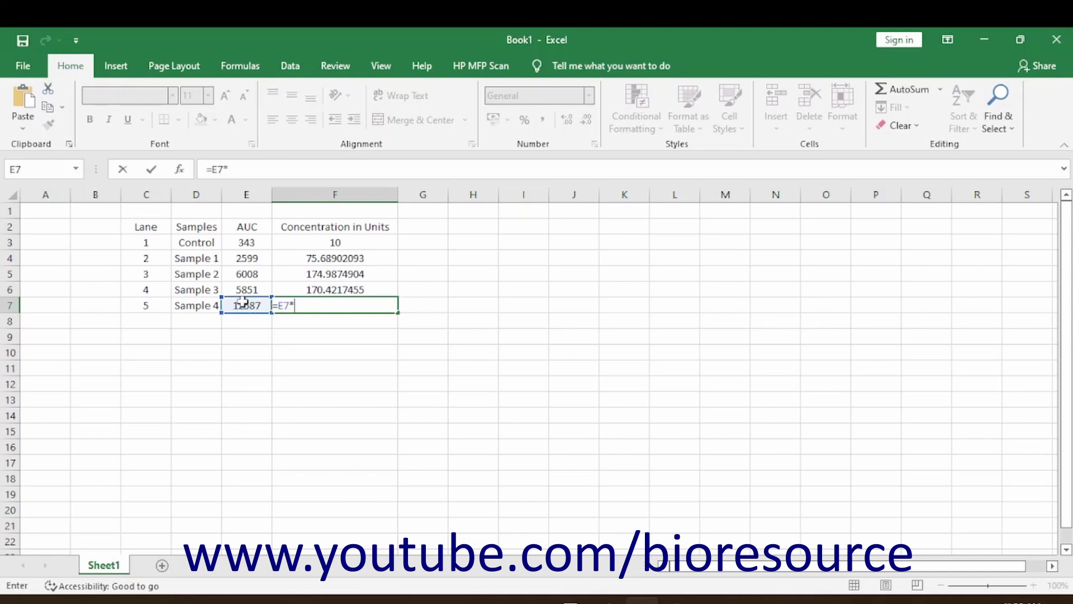
click(335, 242)
text(/)
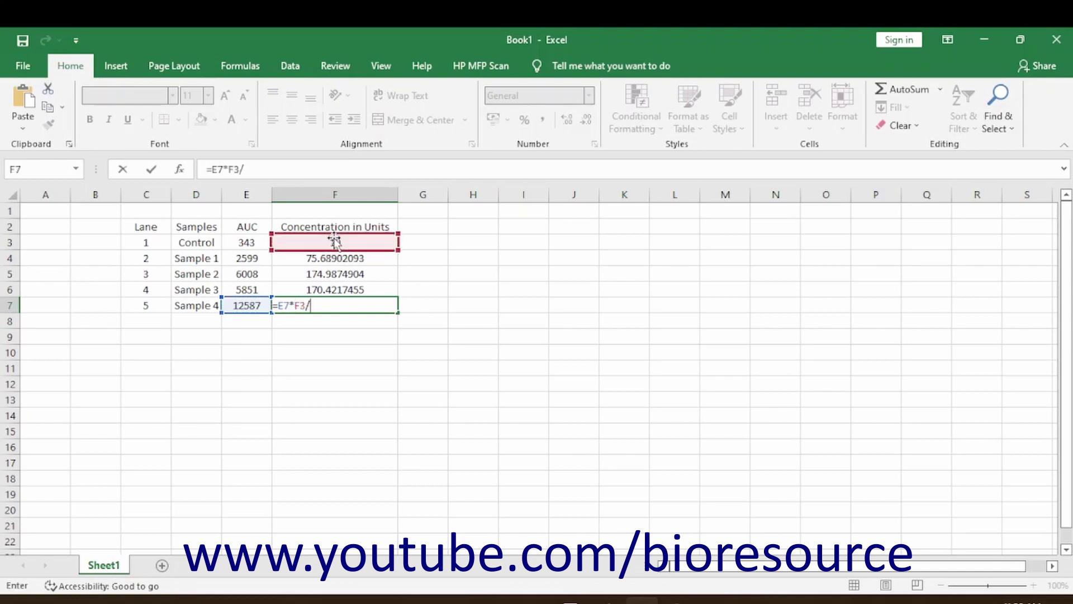
click(237, 239)
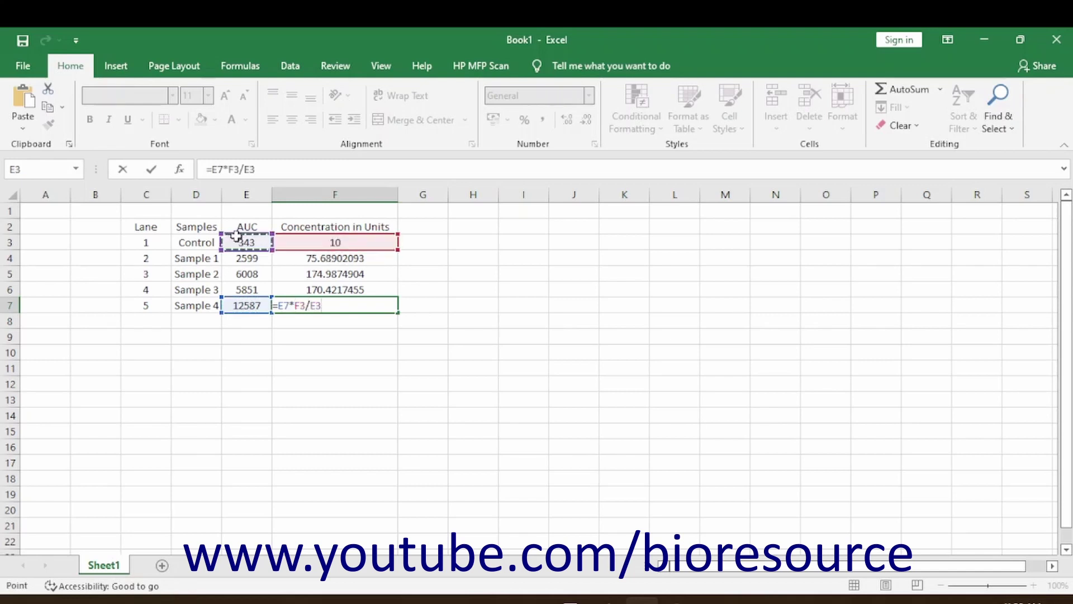
key(Return)
Format the sample concentrations in F4:F7 to show no decimal places
drag(336, 241, 331, 306)
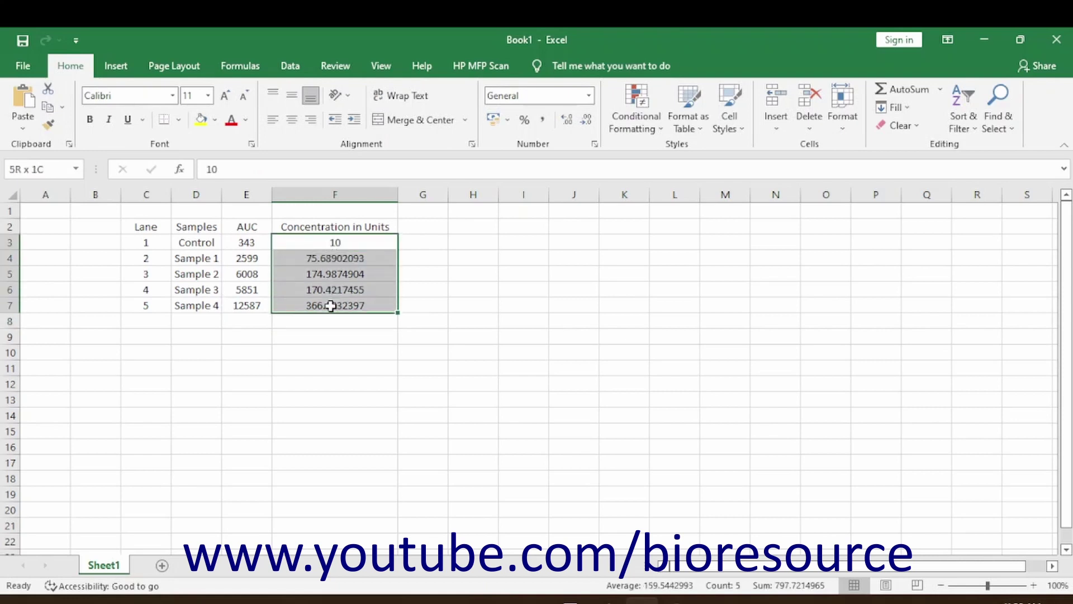
drag(354, 263, 351, 310)
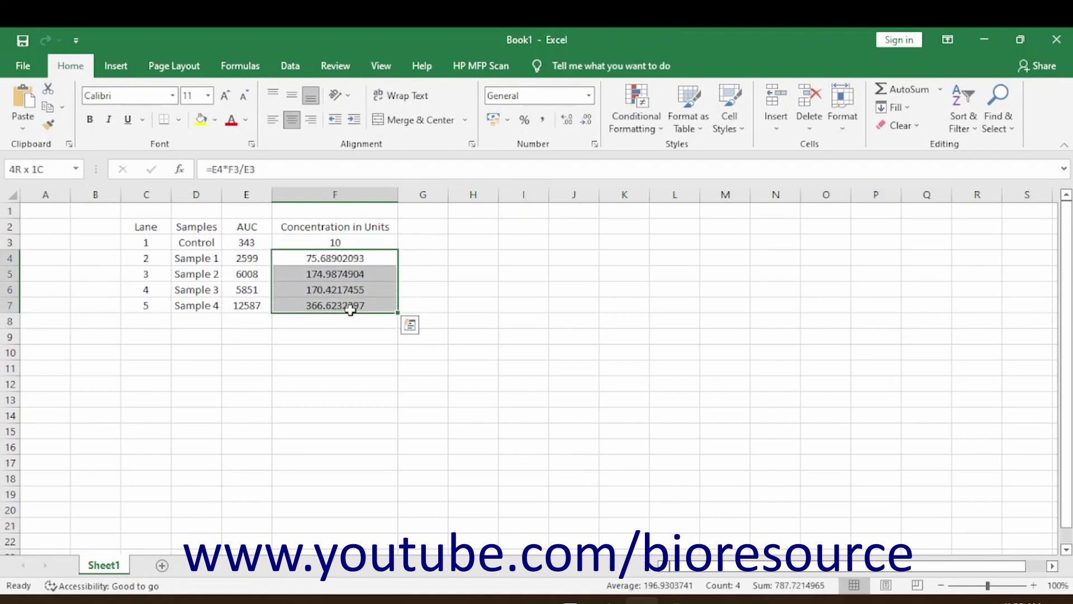
click(589, 120)
click(588, 120)
click(588, 120)
click(588, 120)
click(588, 120)
click(588, 121)
click(588, 120)
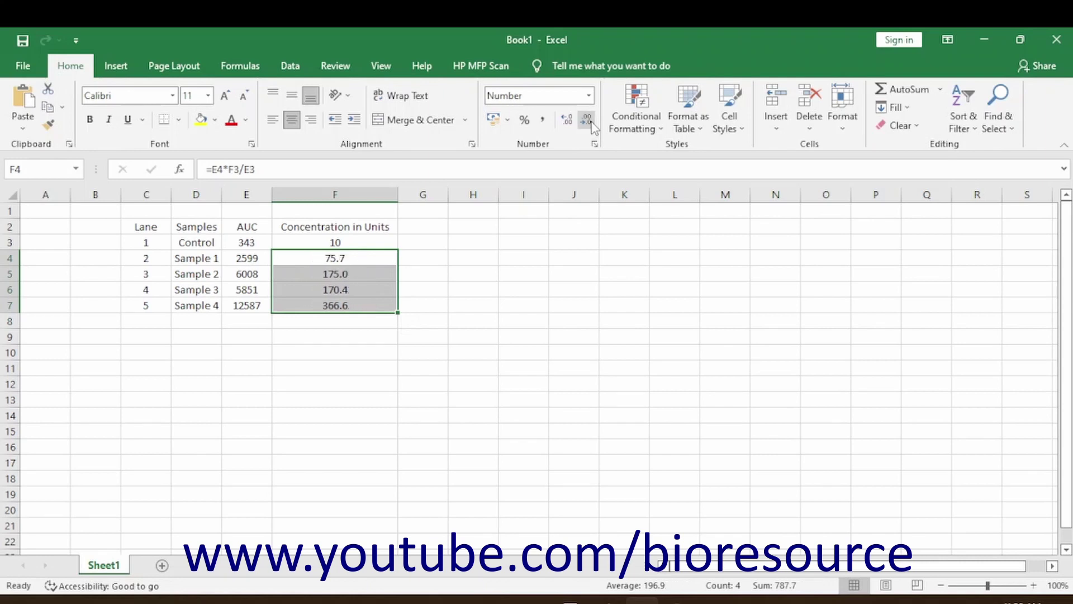
click(591, 122)
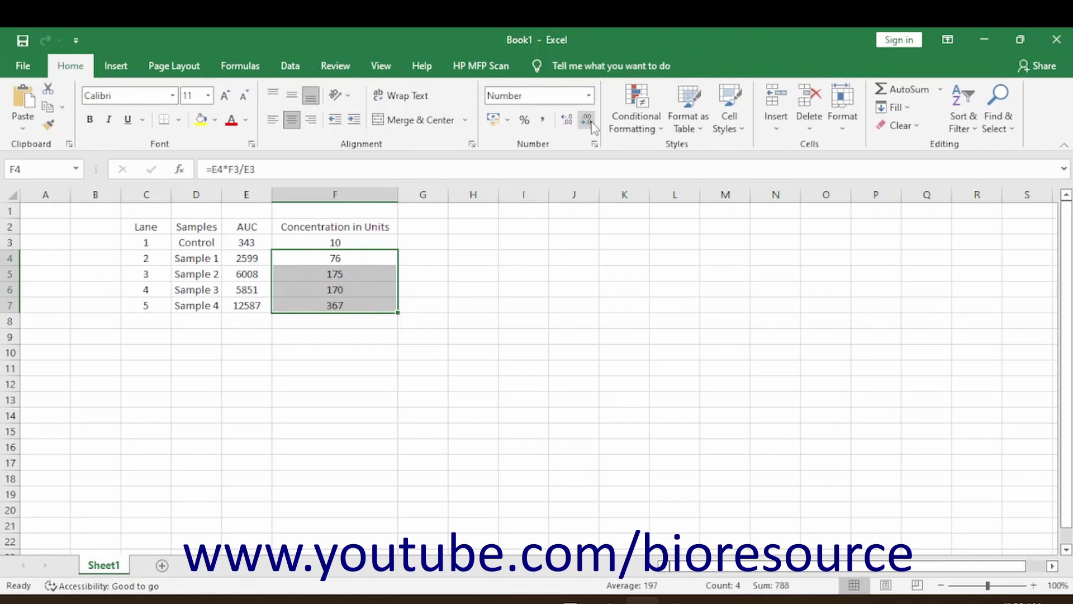
click(431, 273)
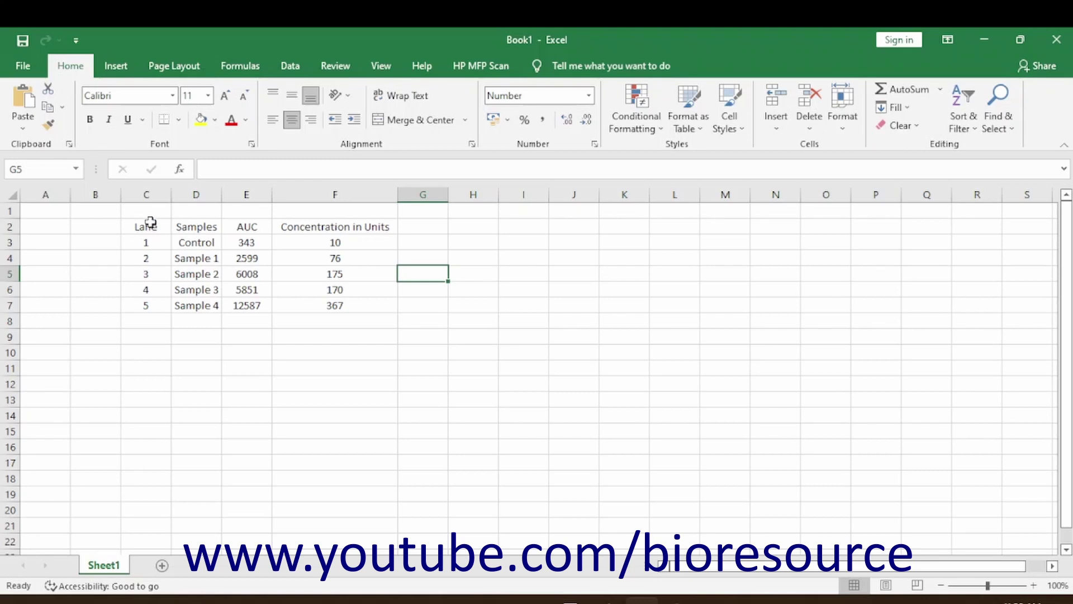
Apply all borders to the table range C2:F7
drag(146, 225, 334, 305)
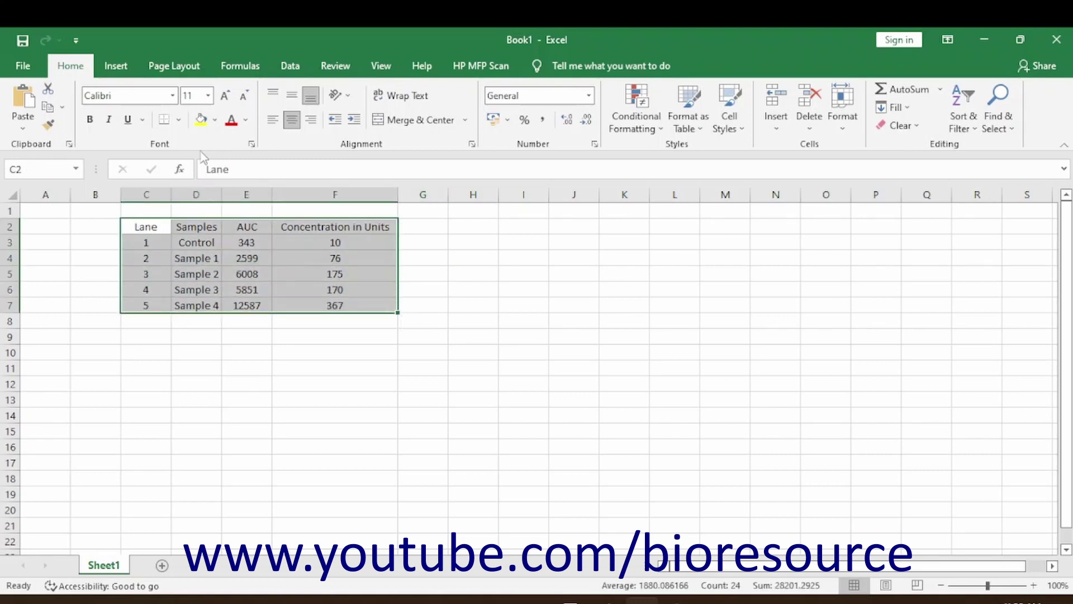
click(178, 120)
click(193, 253)
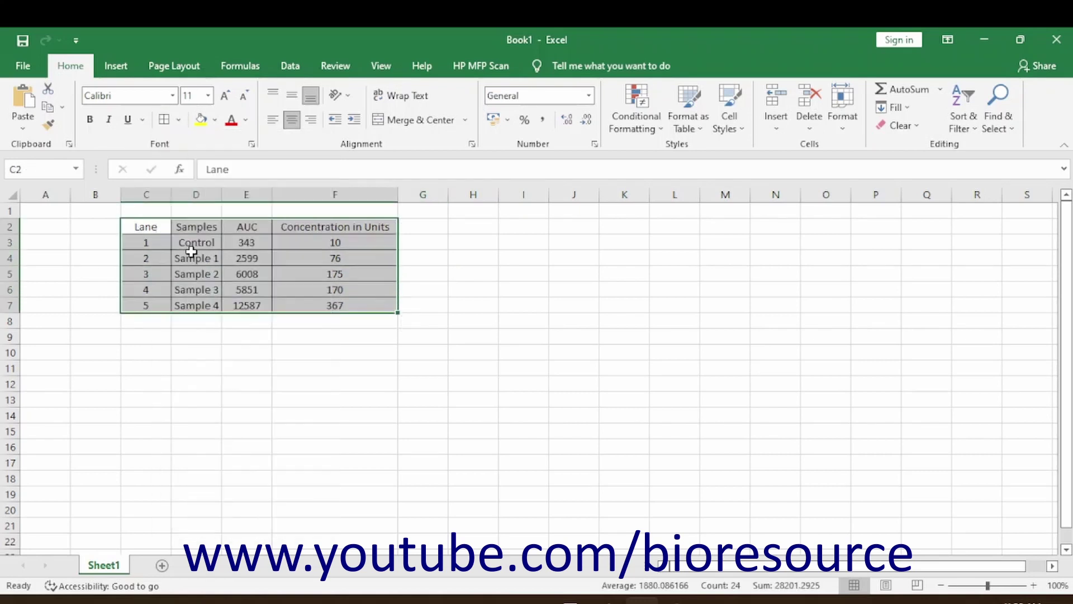
Title column G "Volume loaded" in G2 and fit the column width to the heading
click(422, 226)
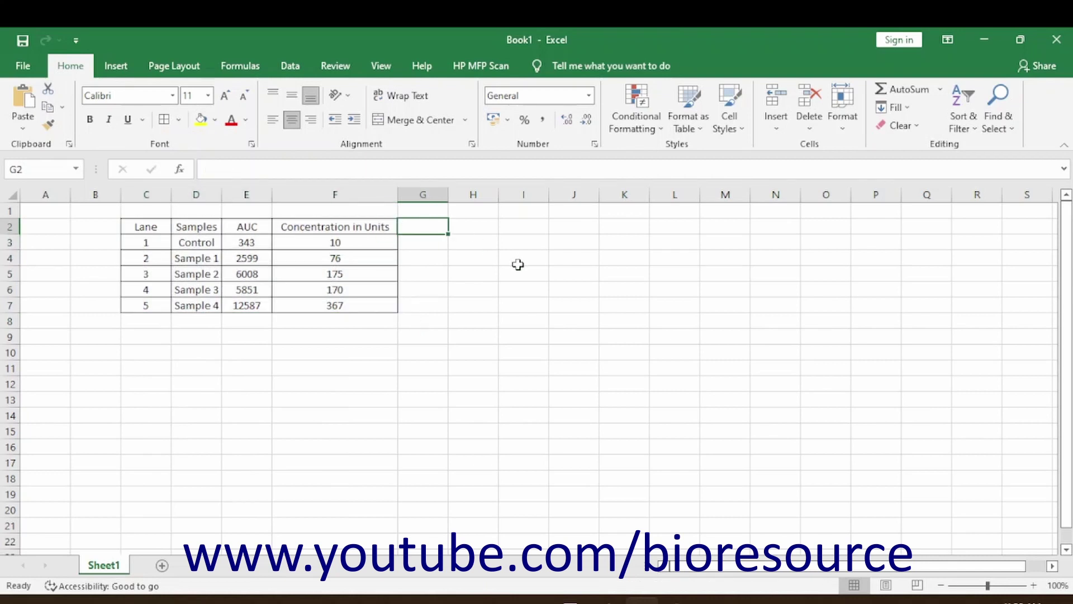
text(Vol )
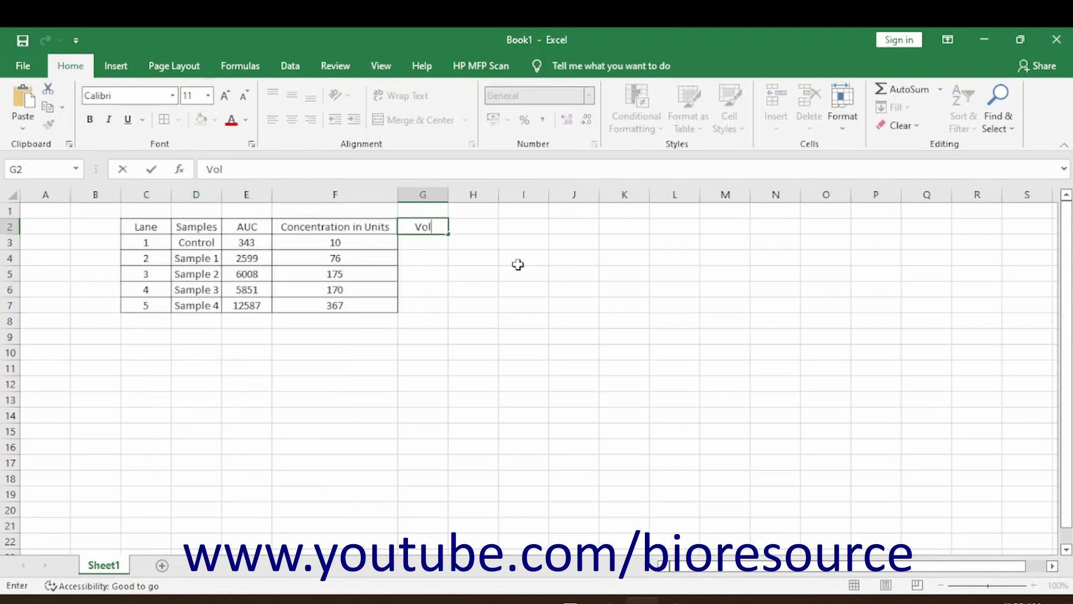
text(ume loaded)
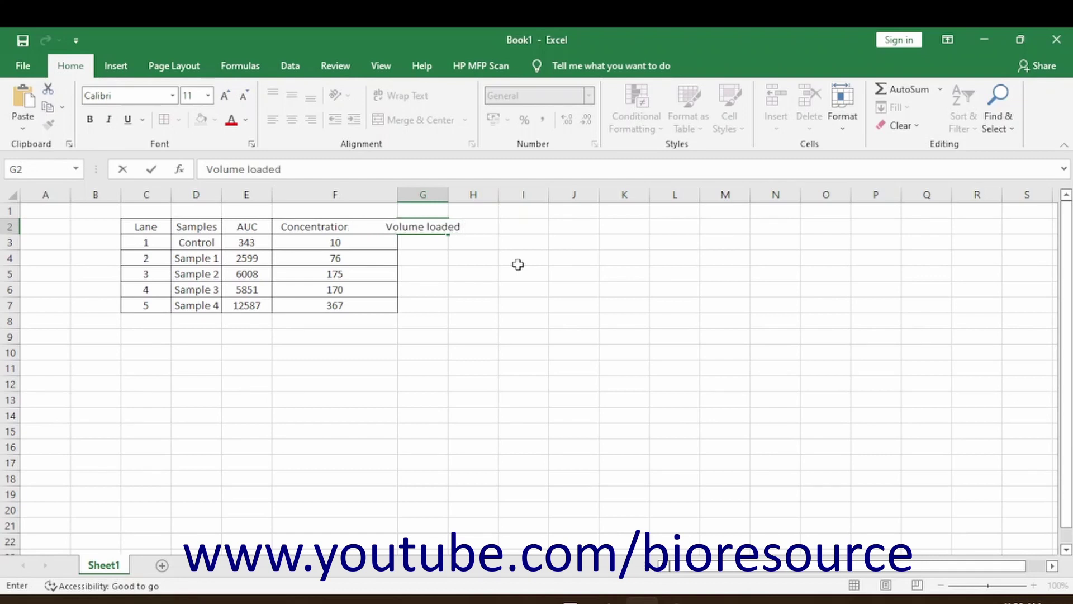
key(Return)
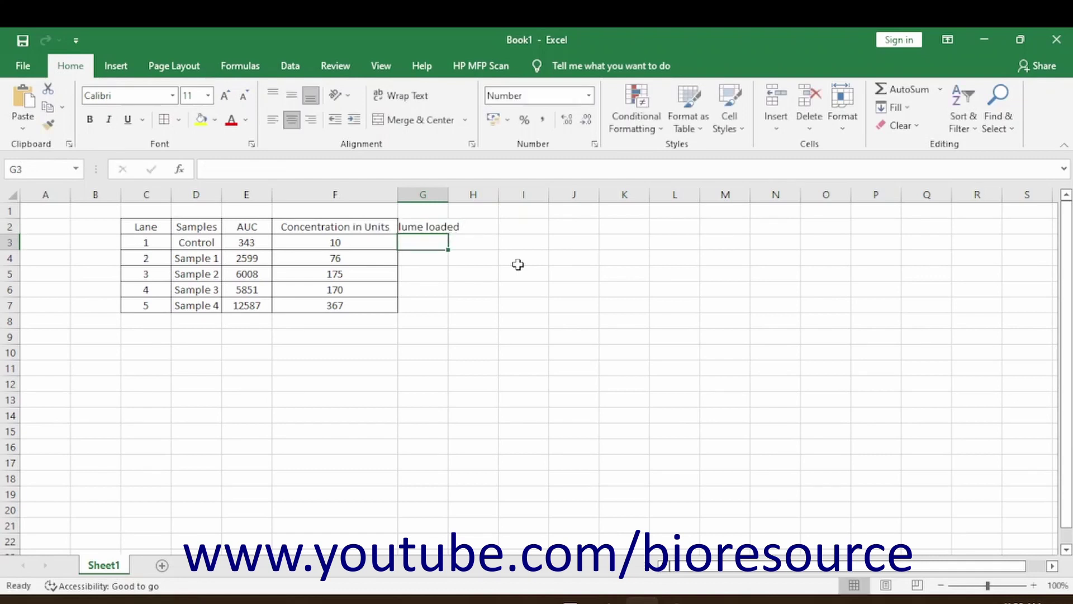
double_click(456, 192)
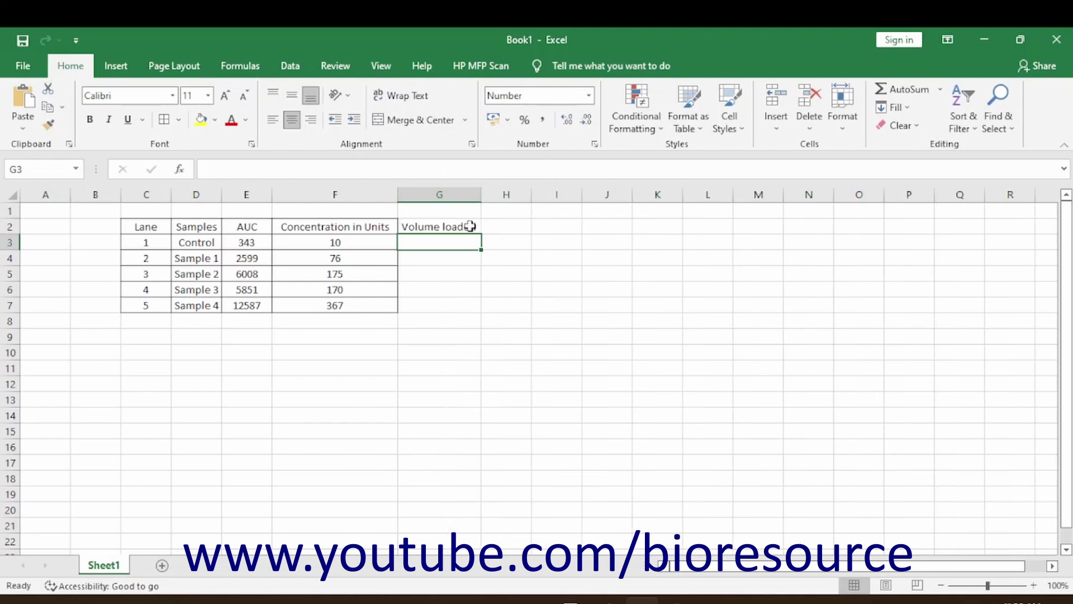
Enter 2uL as the control's loaded volume in G3 and copy it to G4:G7 for the four samples
text(2uL)
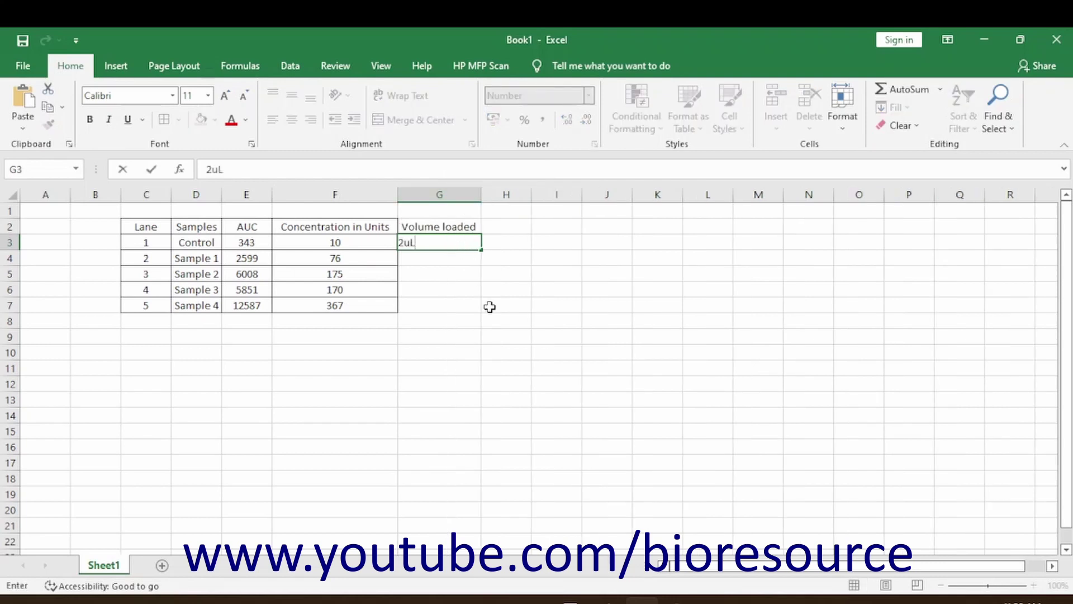
key(Return)
key(Up)
key(ctrl+c)
key(Down)
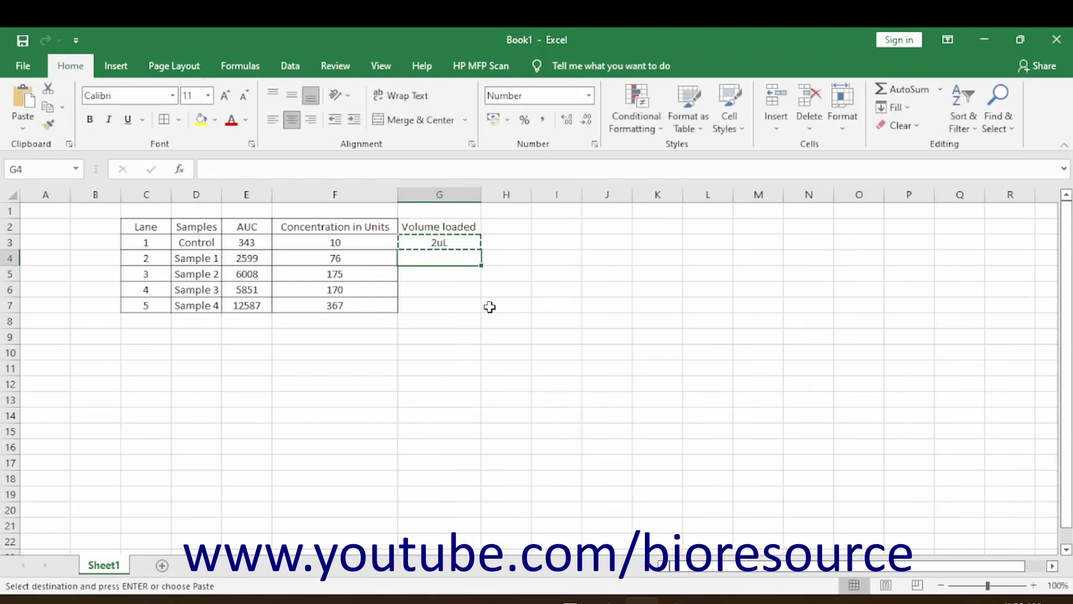
key(shift+Down)
key(shift+Down)
key(shift+Down)
key(ctrl+v)
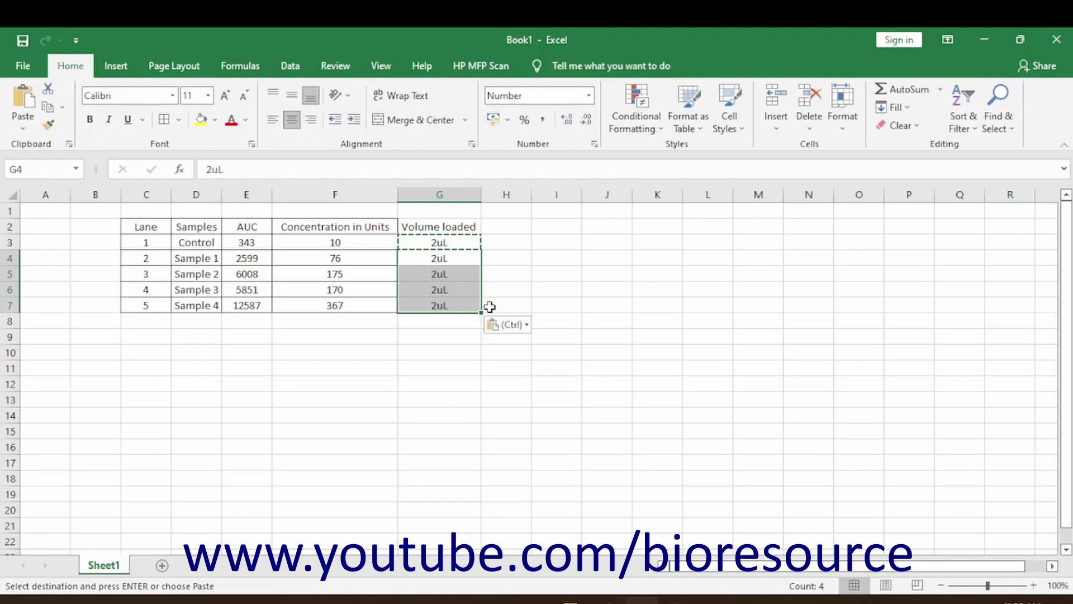
click(451, 225)
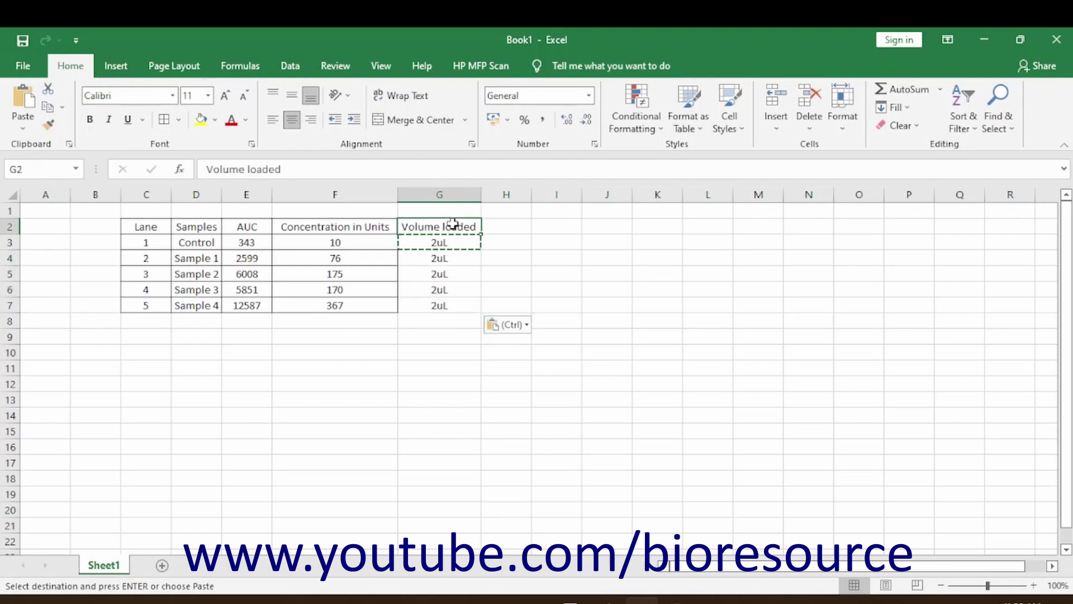
Title column H "Units/uL" in H2 and calculate the control's value in H3 with the formula =F3/2
click(499, 226)
text(Units)
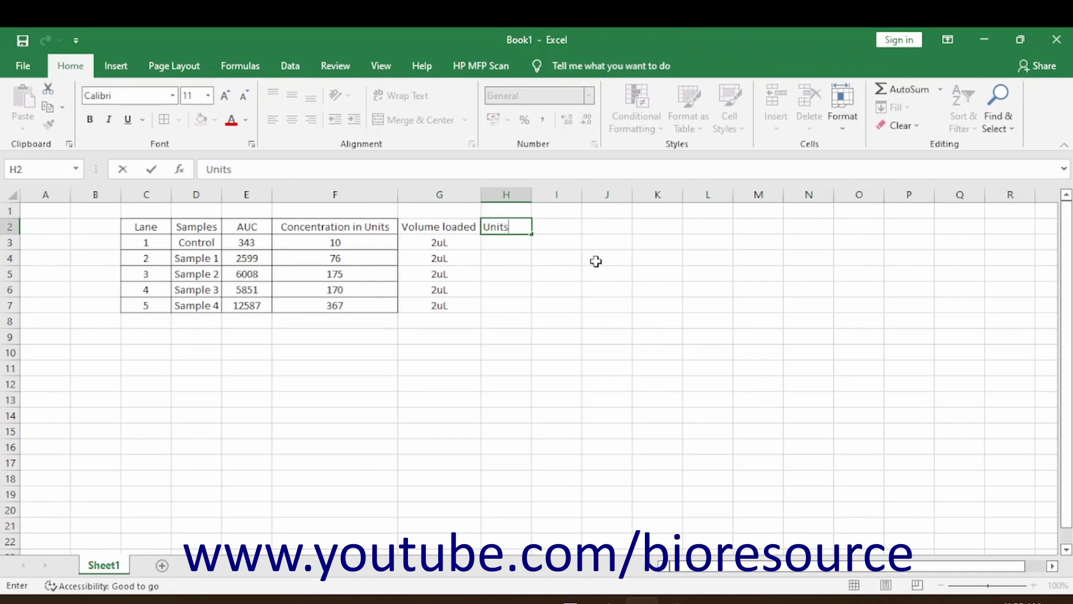
text(/uL)
key(Return)
text(=)
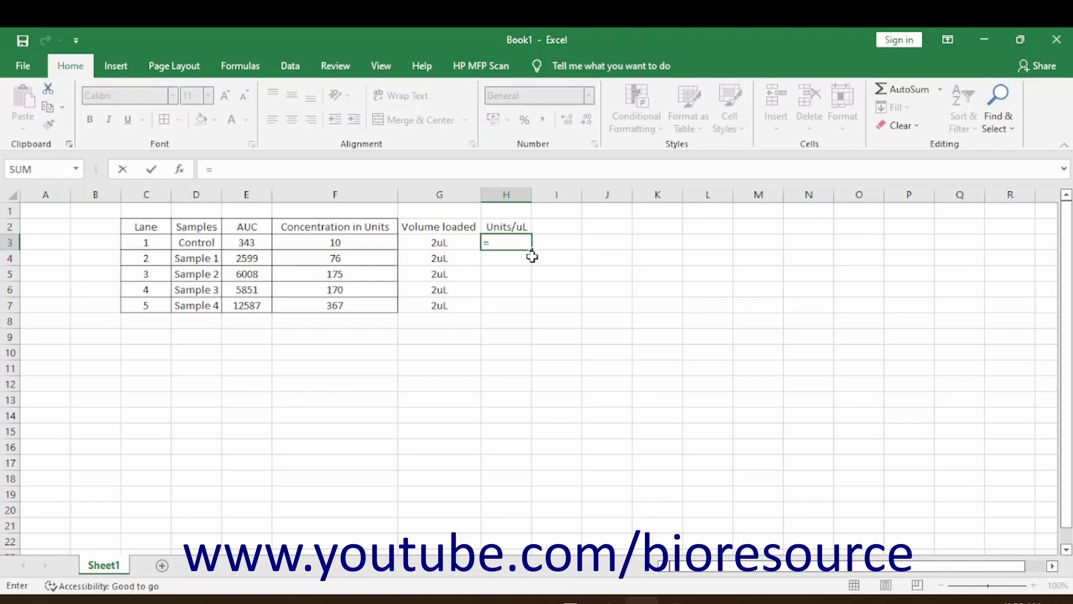
click(389, 244)
text(/2)
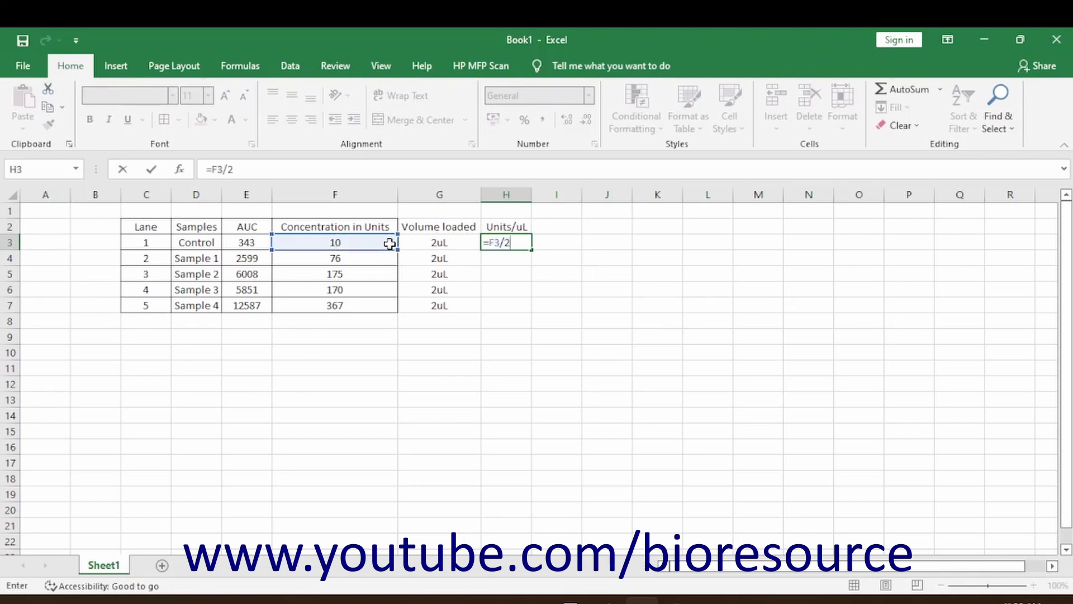
key(Return)
Calculate units per uL for Samples 1 and 2 in H4 and H5 with the formulas =F4/2 and =F5/2
text(=)
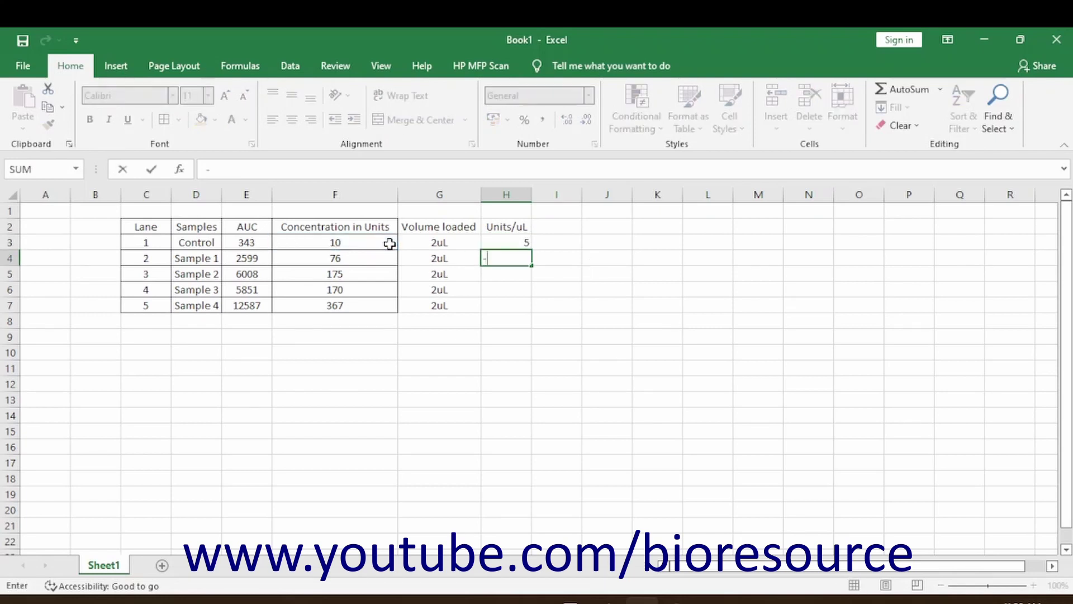
click(342, 256)
text(/2)
key(Return)
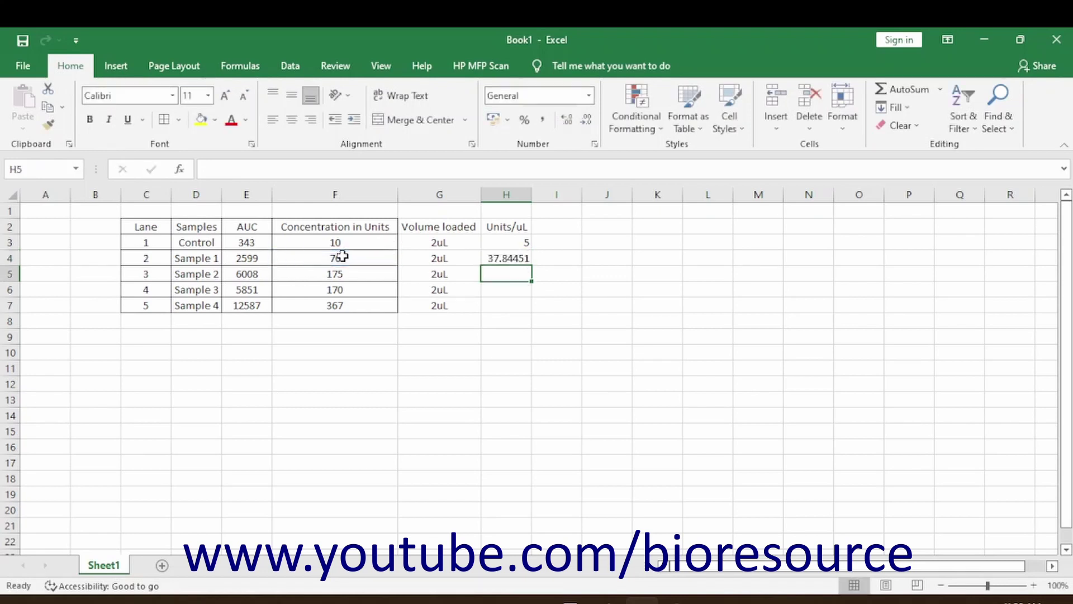
text(=)
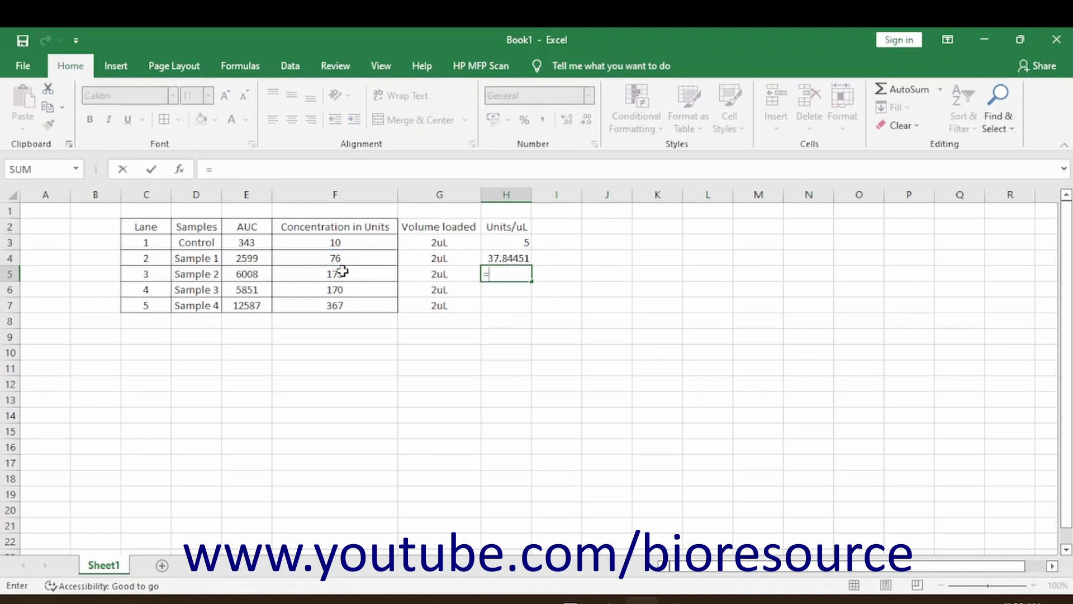
click(344, 274)
text(/2)
key(Return)
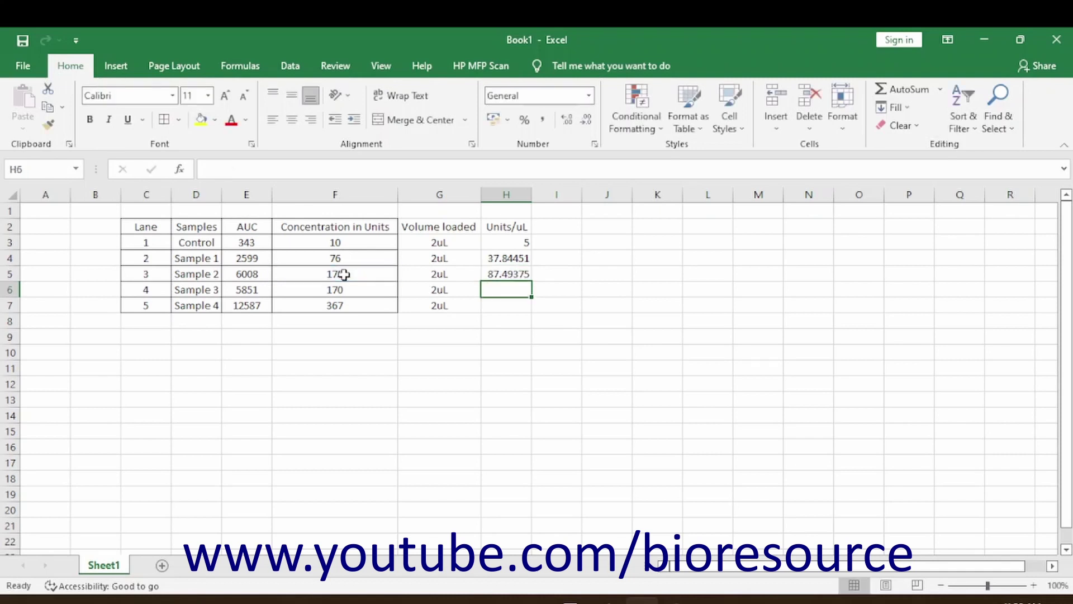
Calculate units per uL for Samples 3 and 4 in H6 and H7 with the formulas =F6/2 and =F7/2
text(=)
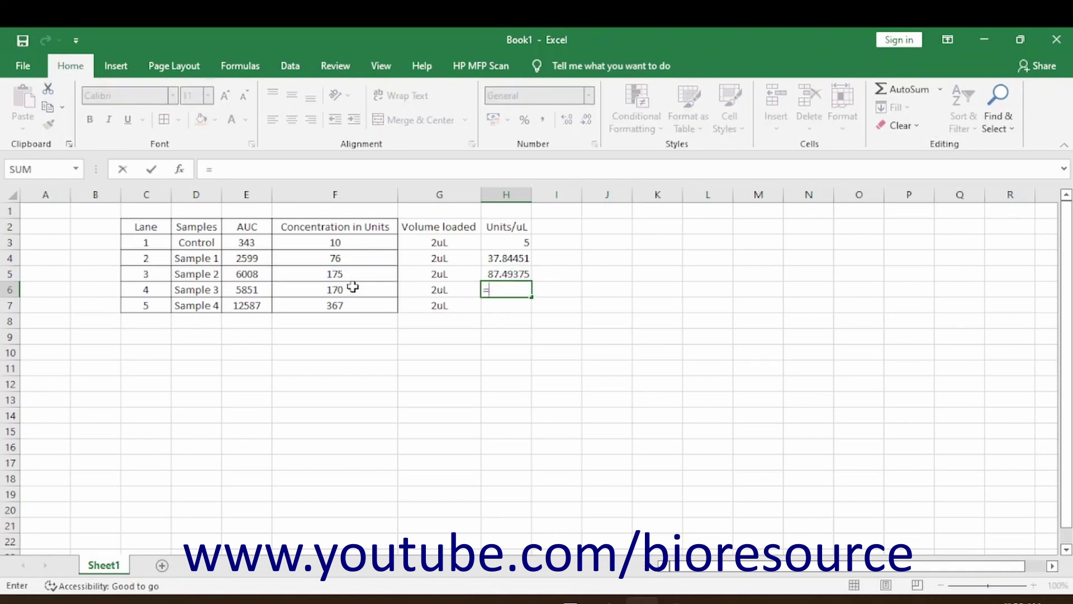
click(353, 286)
text(/2)
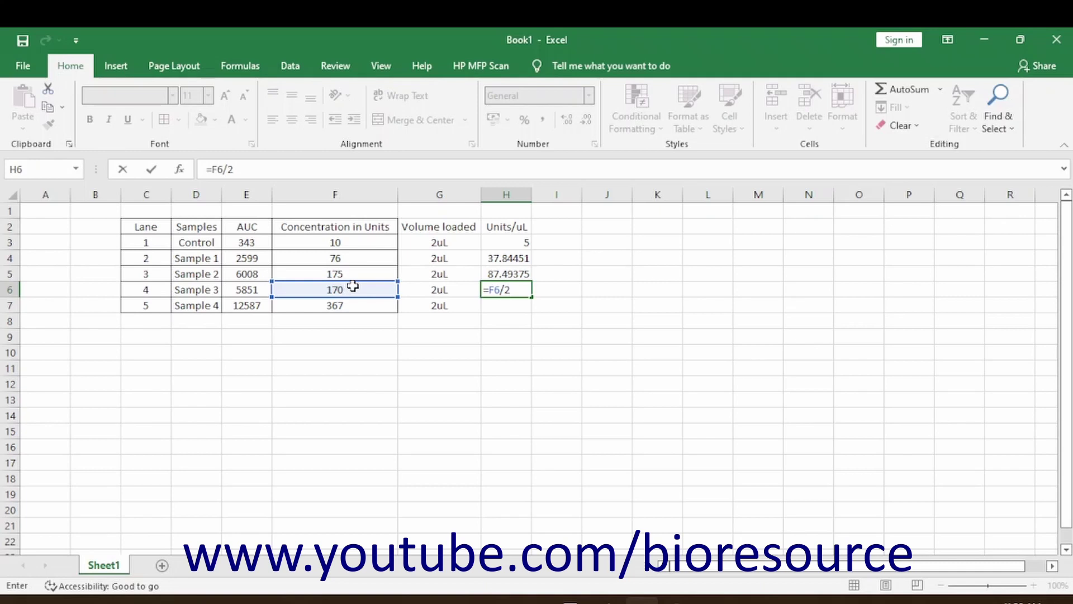
key(Return)
text(=)
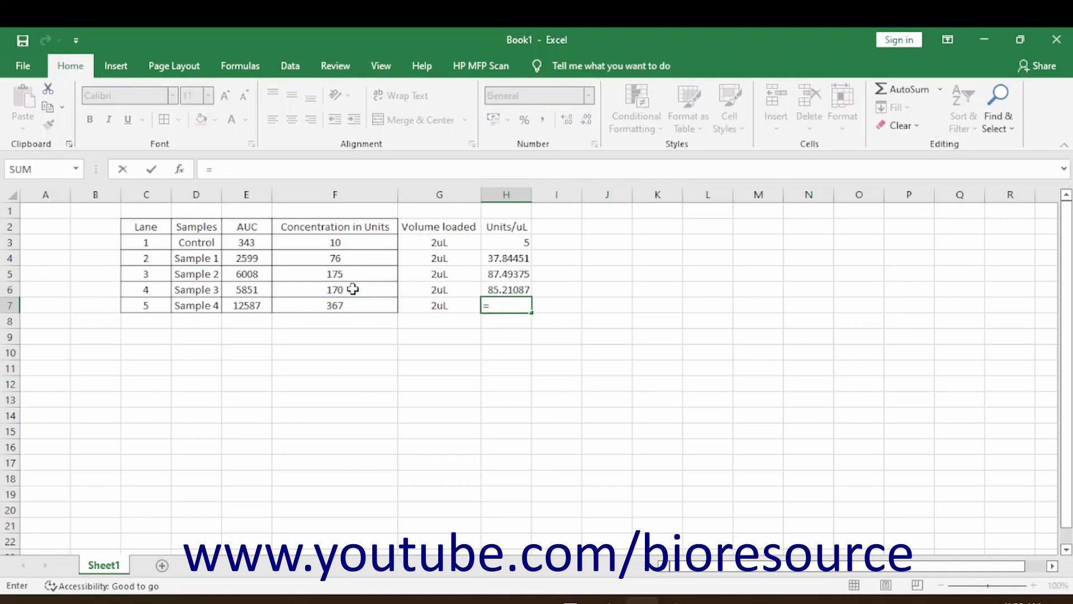
click(355, 303)
text(/)
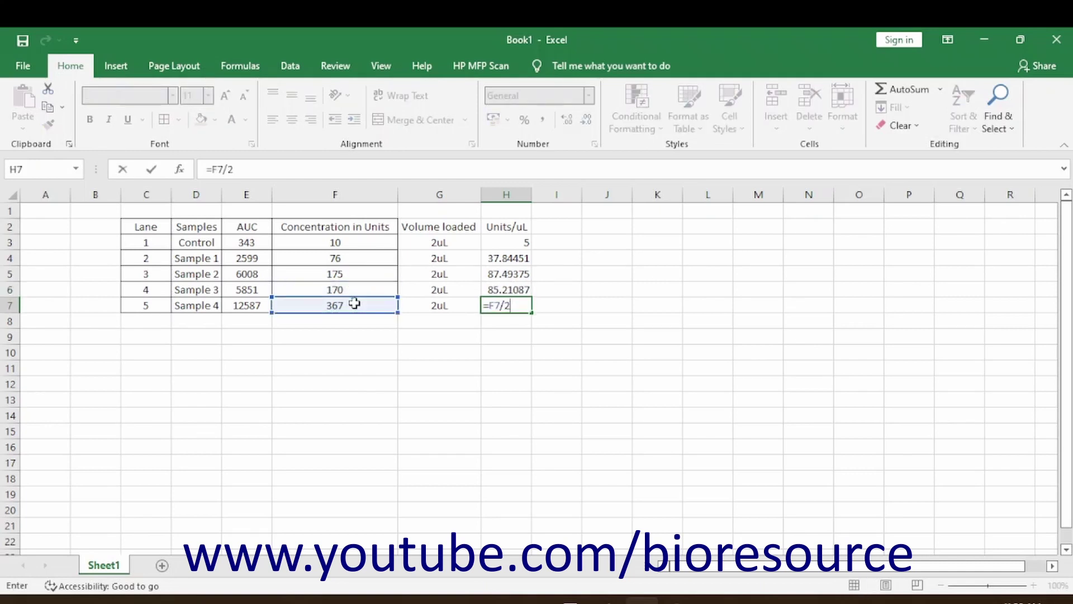
text(2)
key(Return)
Format the samples' Units/uL values in H4:H7 to show no decimal places
drag(517, 240, 504, 309)
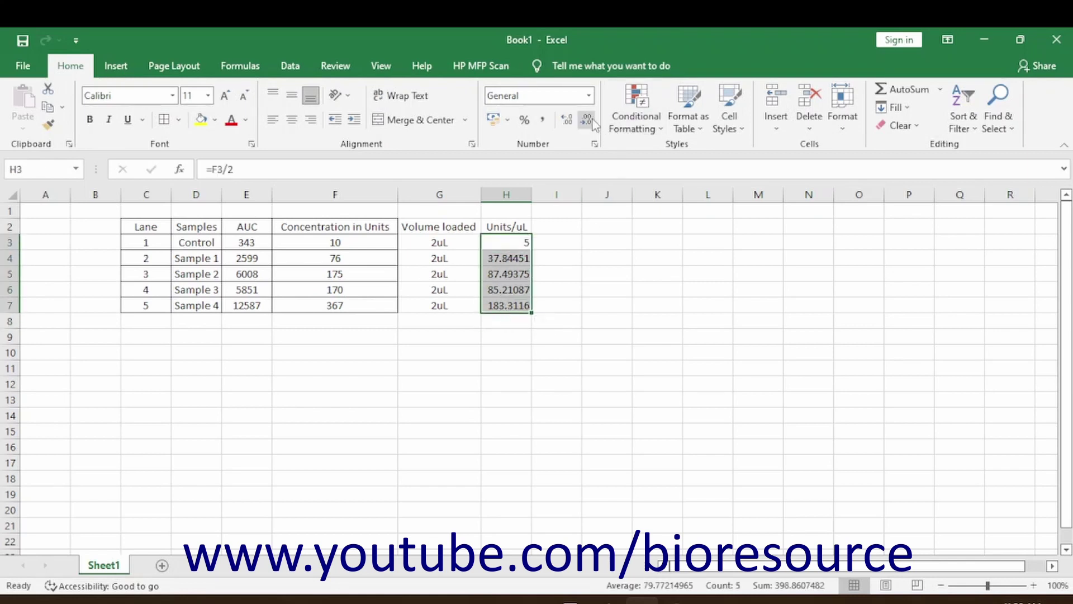
drag(511, 258, 509, 301)
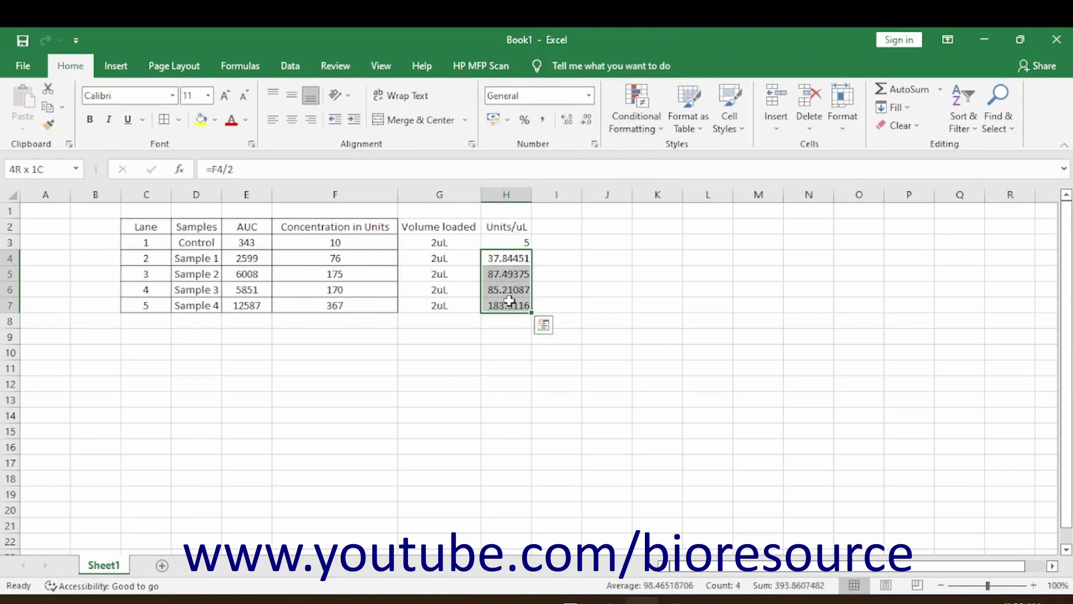
click(586, 120)
click(587, 120)
click(587, 120)
click(586, 120)
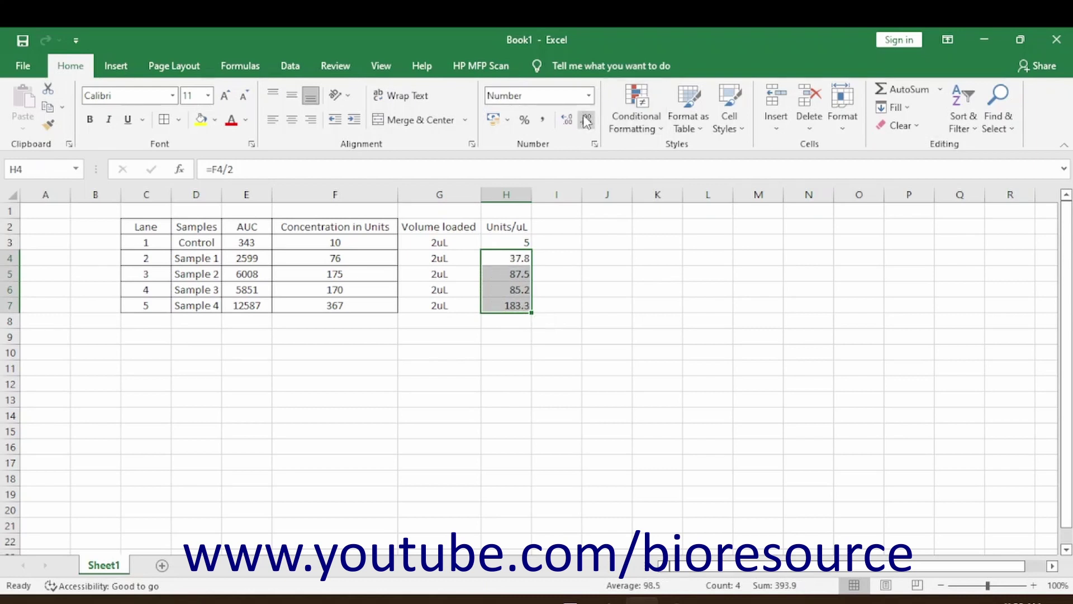
click(587, 120)
click(572, 246)
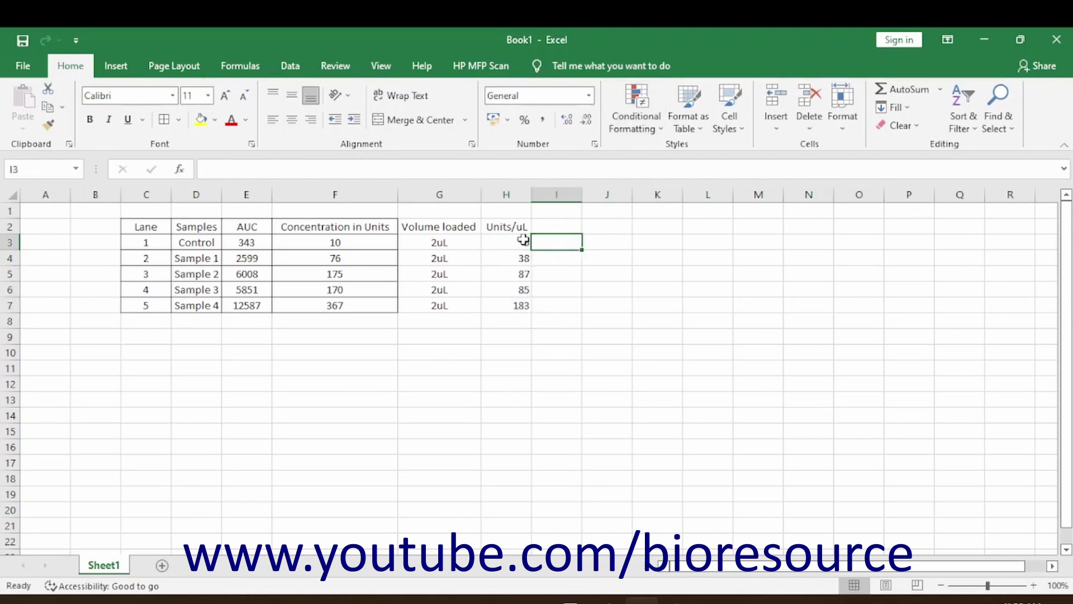
Center the Units/uL values in H3:H7 and apply all borders to the whole table in C2:H7
drag(520, 240, 513, 302)
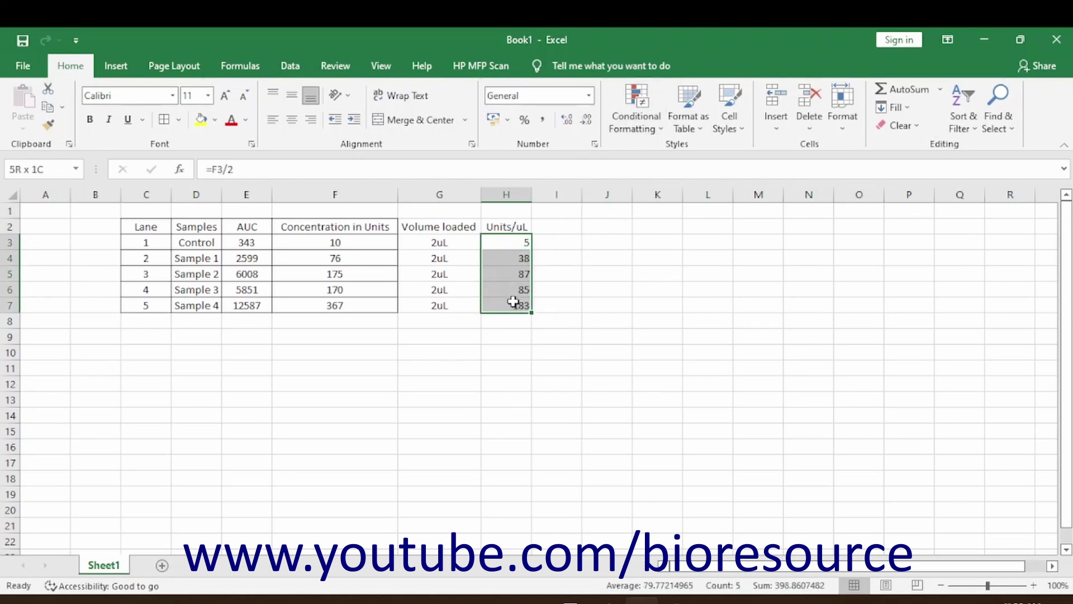
click(291, 120)
click(584, 278)
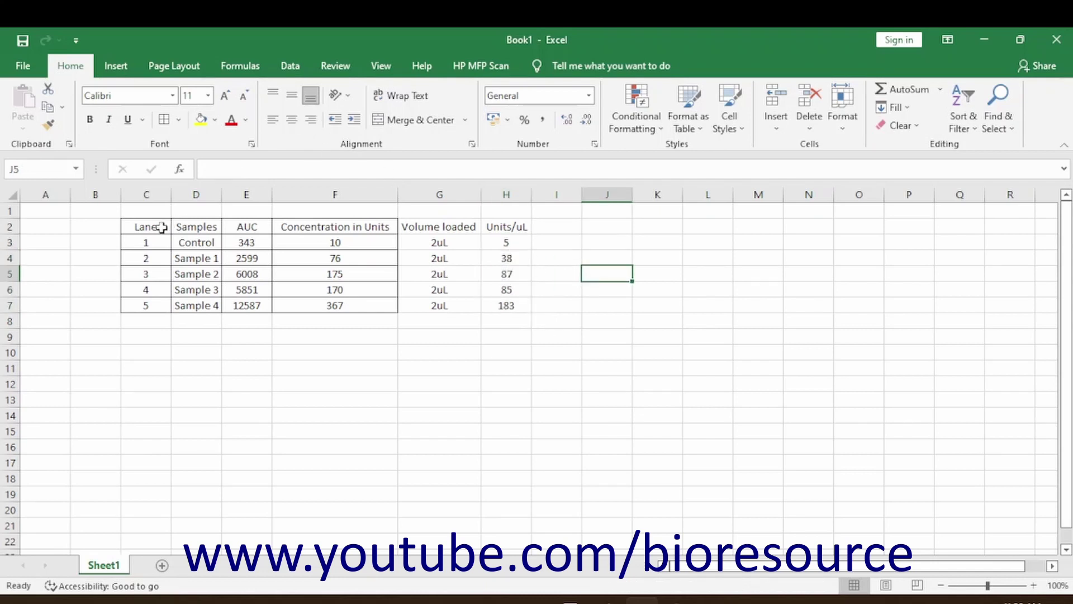
drag(159, 227, 487, 304)
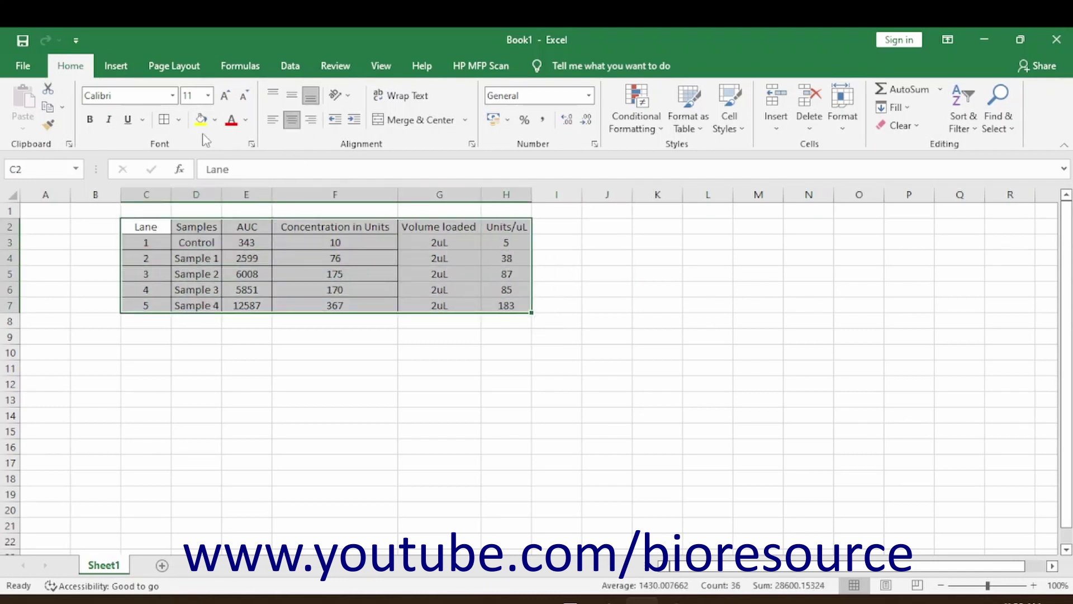
click(567, 246)
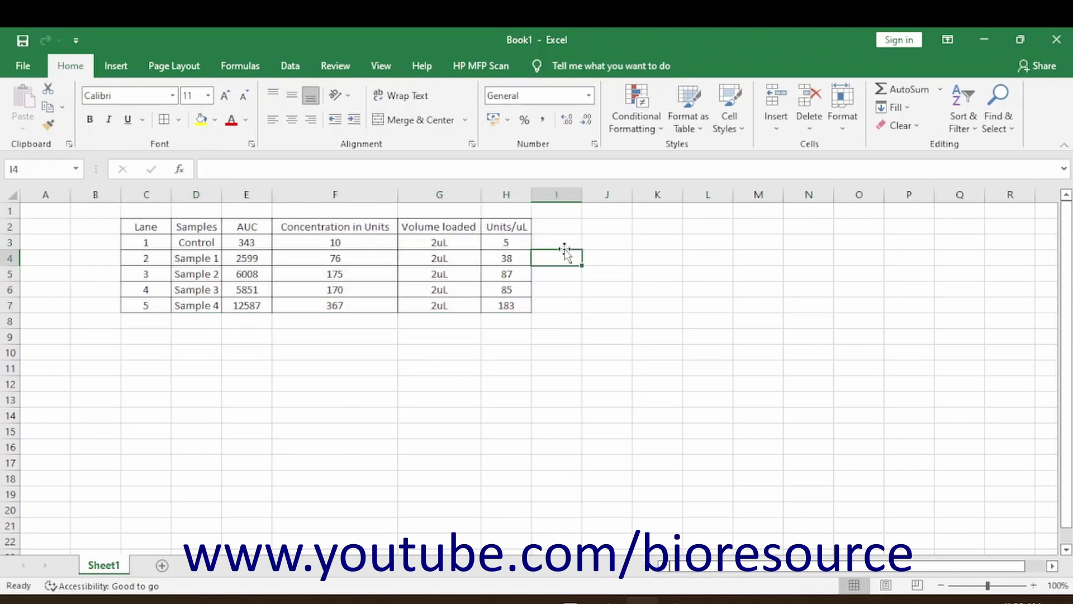
Make the table's header row in C2:H2 bold, from Lane through Units/uL
click(171, 227)
drag(171, 227, 507, 226)
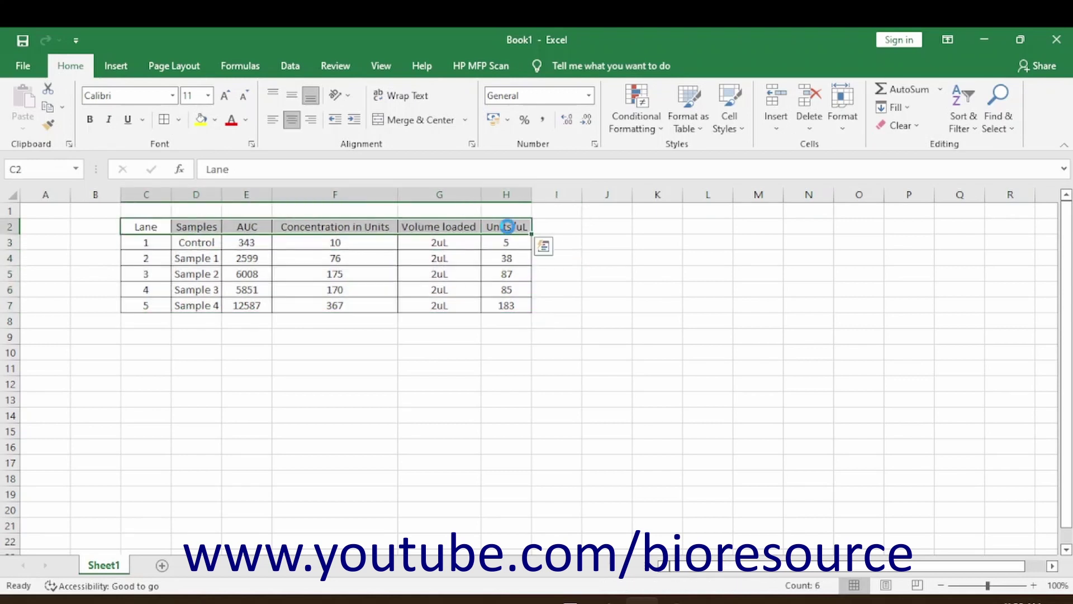
key(ctrl+b)
click(595, 255)
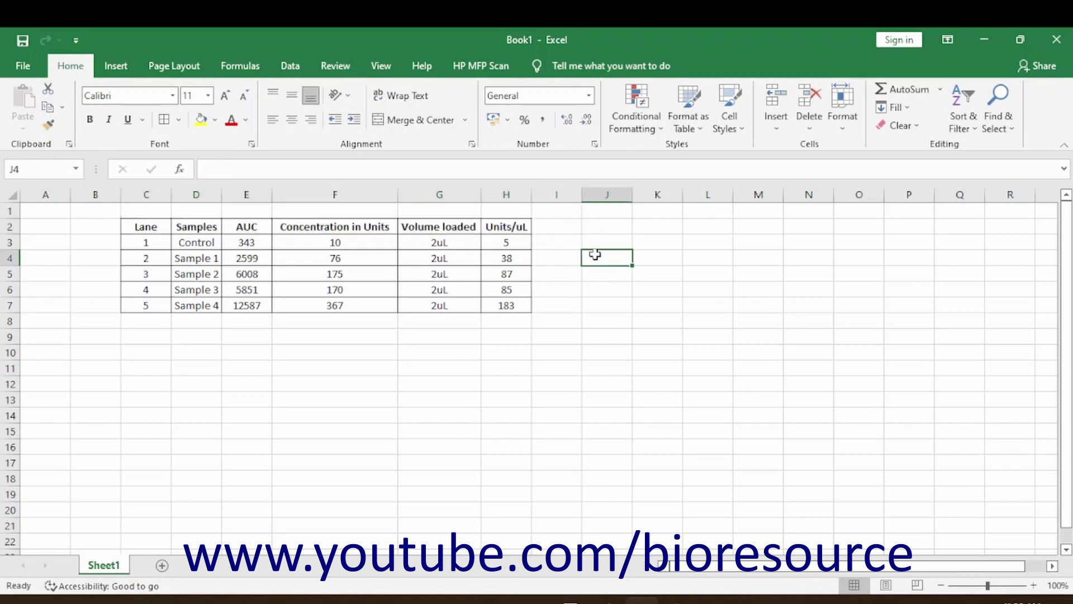